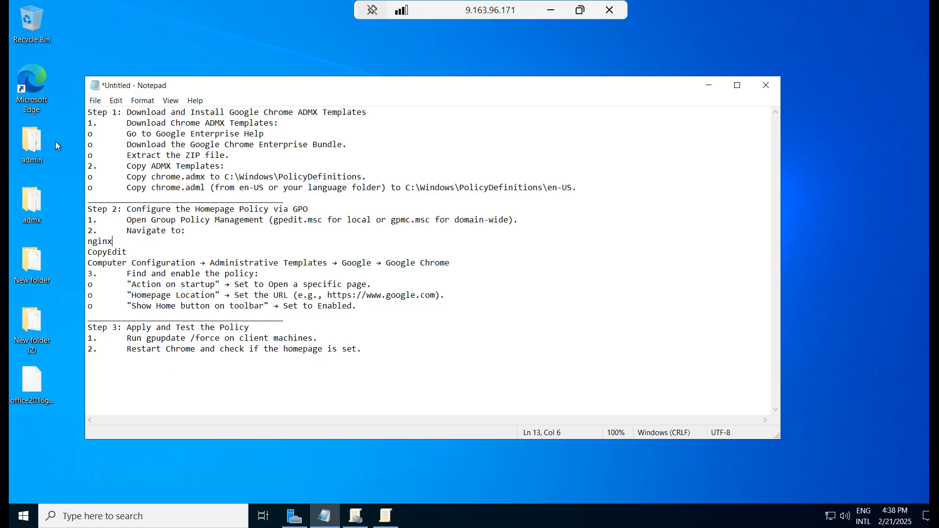
Switch to Microsoft Edge and download the 64-bit Chrome Enterprise bundle through the Chrome ADMX templates link and the Windows quick start guide
left_click(43, 71)
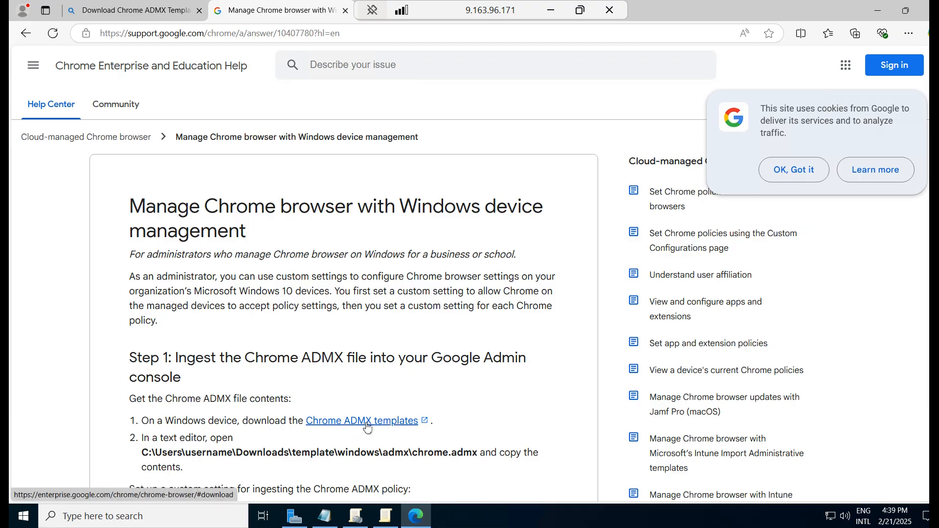
left_click(367, 427)
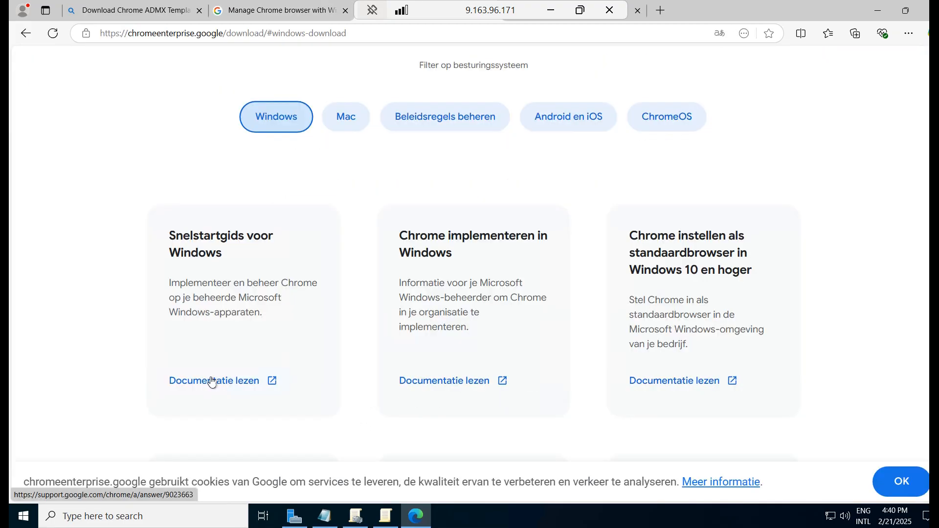
left_click(211, 381)
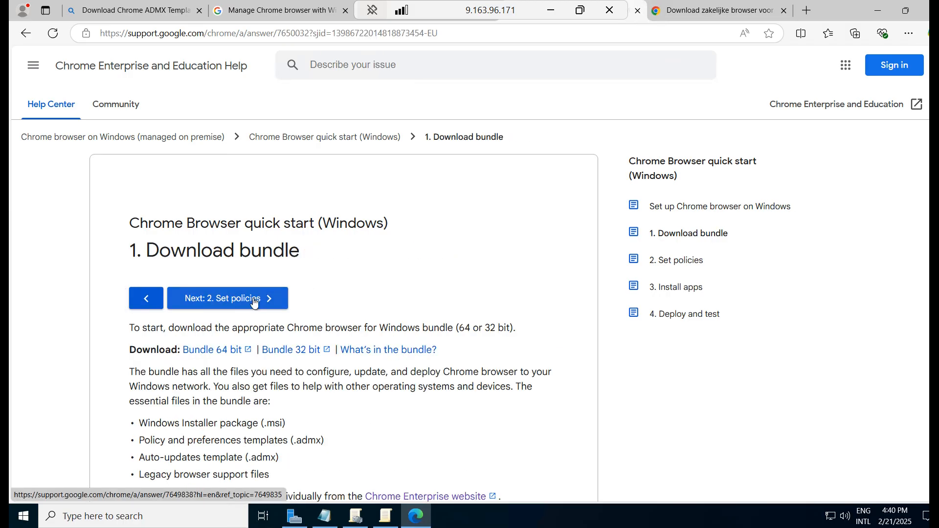
scroll(255, 296, "down", 1)
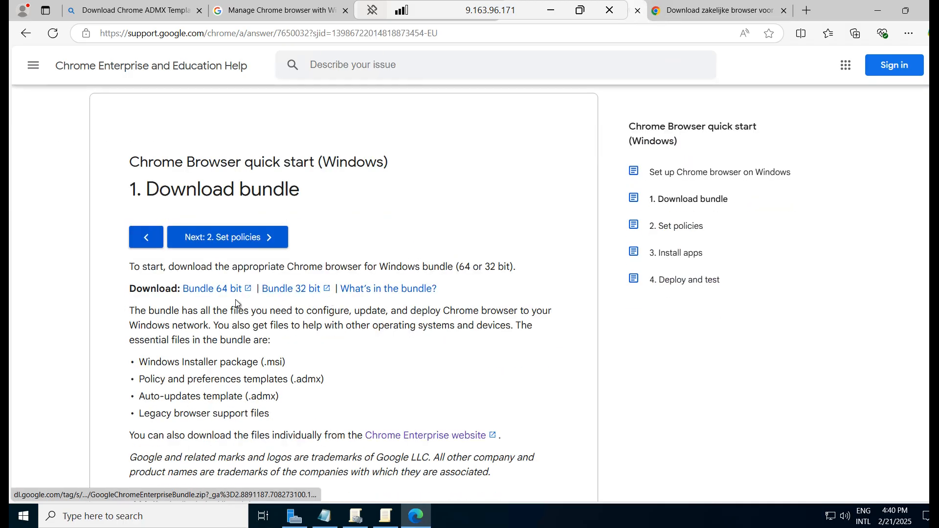
left_click(213, 290)
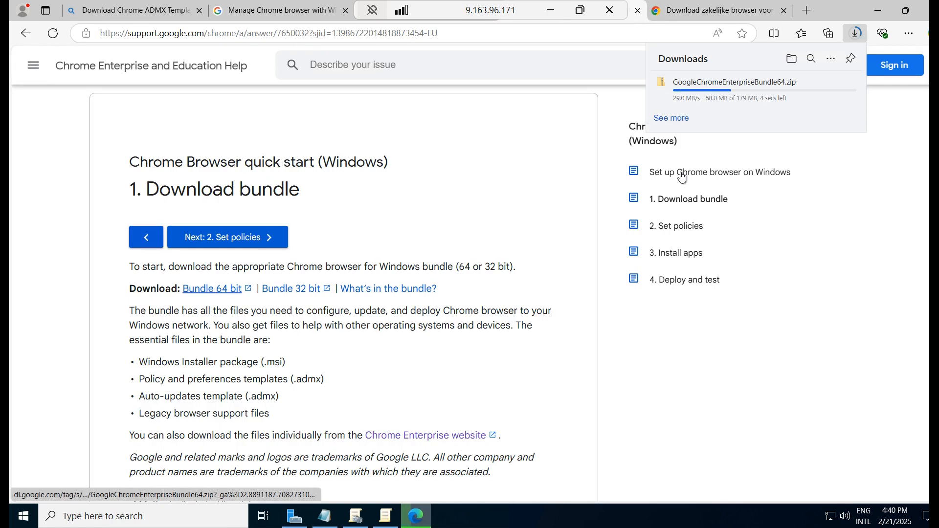
Place the downloaded GoogleChromeEnterpriseBundle64 archive on an empty area of the desktop and extract all its contents there
key("super+d")
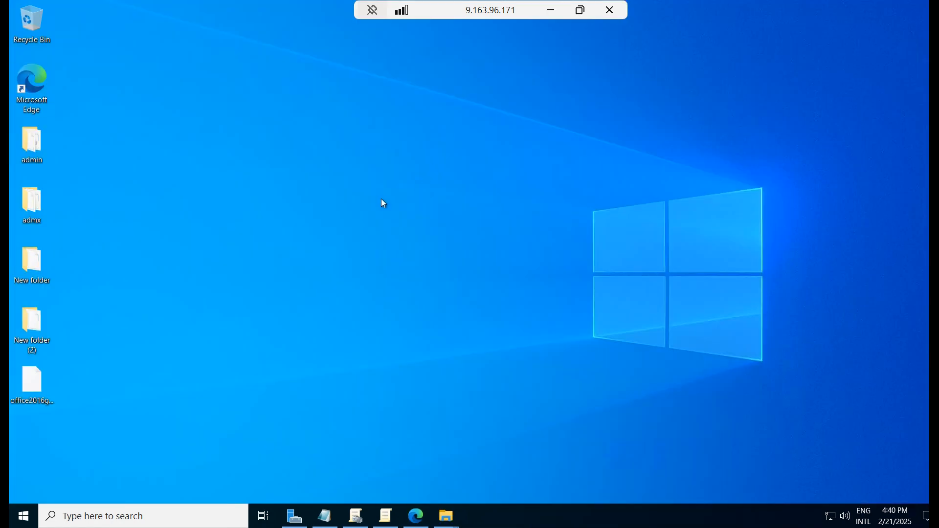
left_click_drag(32, 453, 356, 211)
right_click(363, 212)
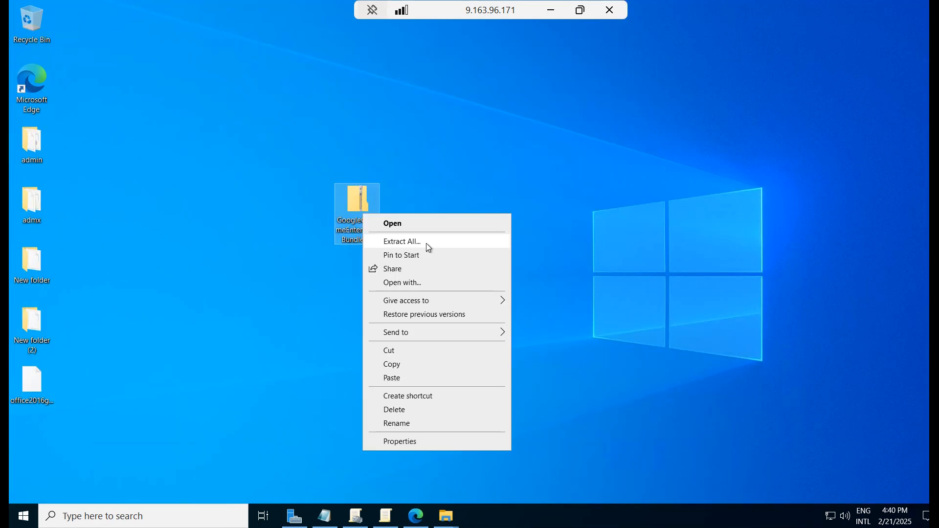
left_click(427, 243)
left_click(583, 377)
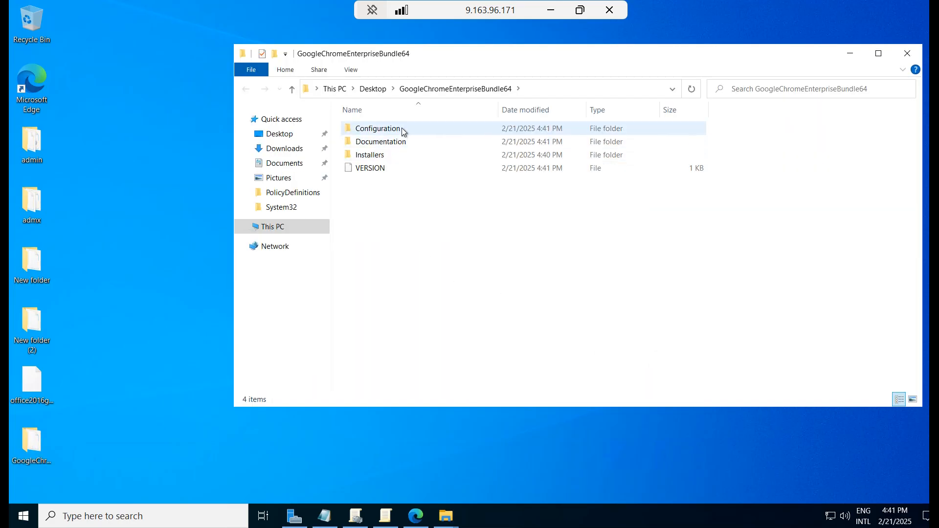
Copy the six .admx files, chrome.admx through PasswordAlert.admx, from the extracted bundle's Configuration\admx folder
double_click(379, 144)
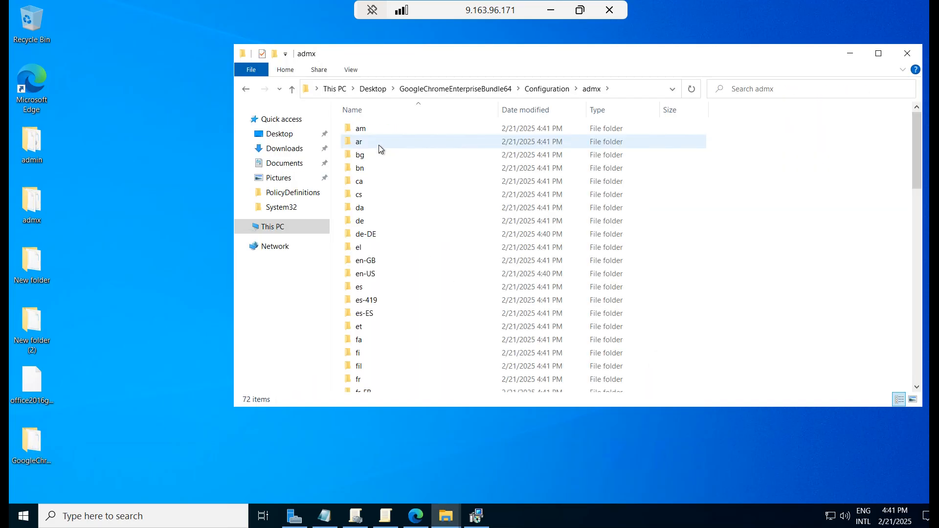
scroll(482, 253, "down", 17)
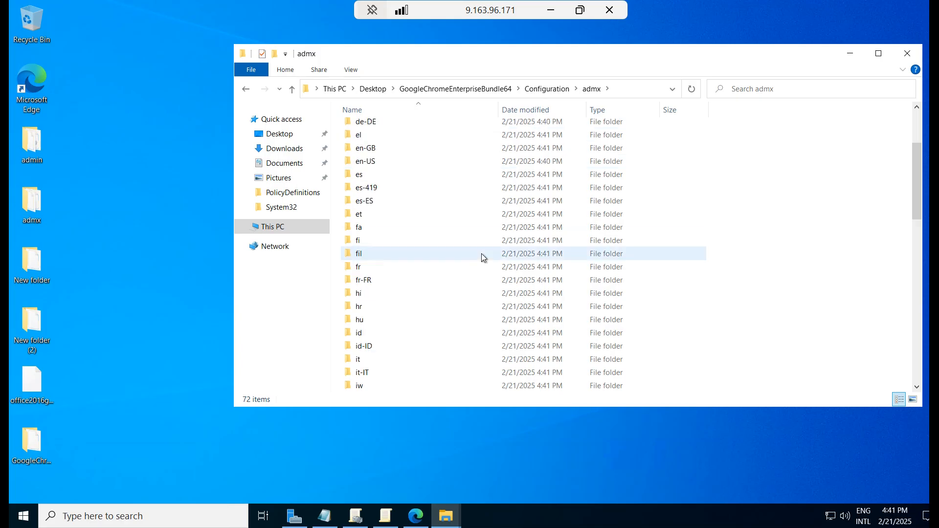
scroll(481, 253, "down", 1)
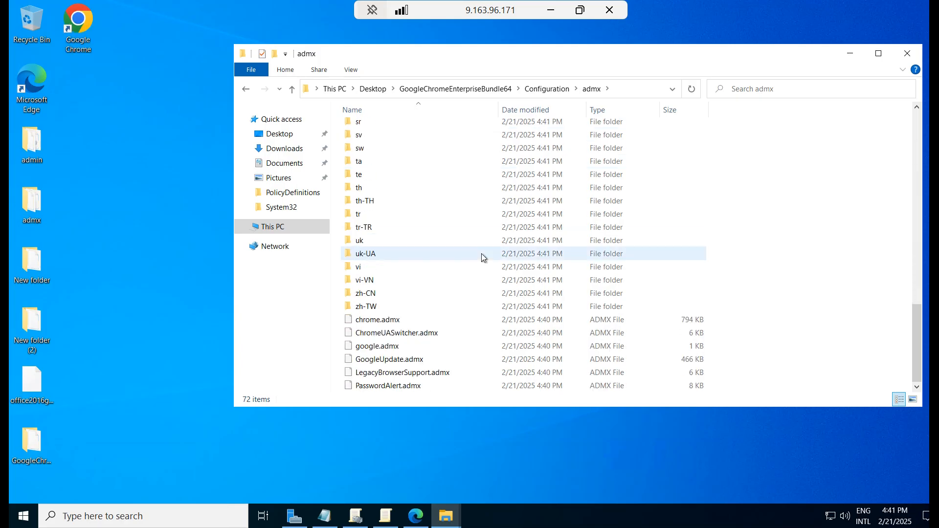
left_click_drag(768, 318, 377, 396)
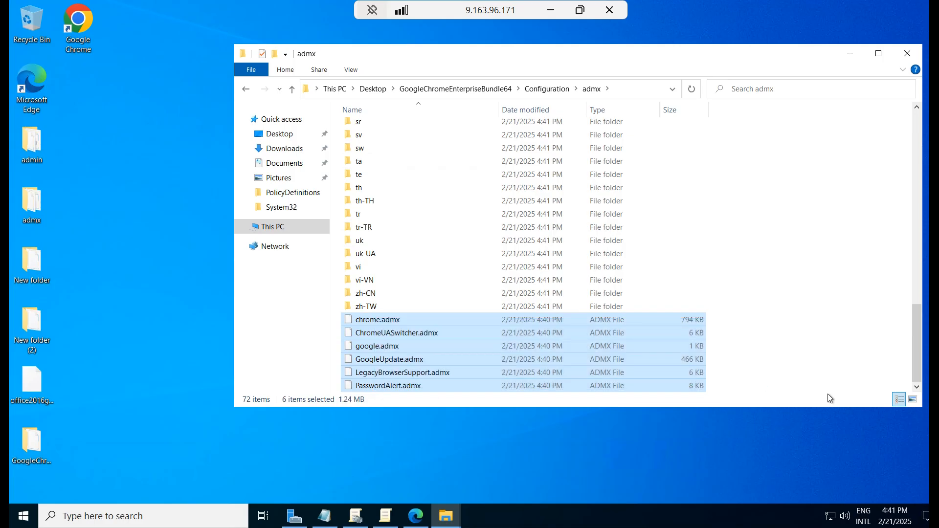
Paste the .admx files into C:\Windows\PolicyDefinitions, granting administrator permission for all items
left_click(293, 226)
double_click(462, 260)
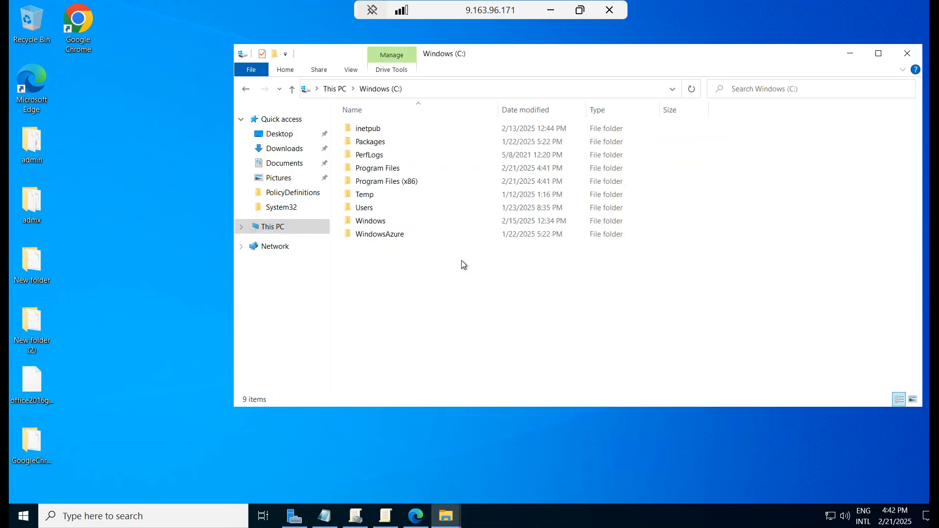
double_click(378, 221)
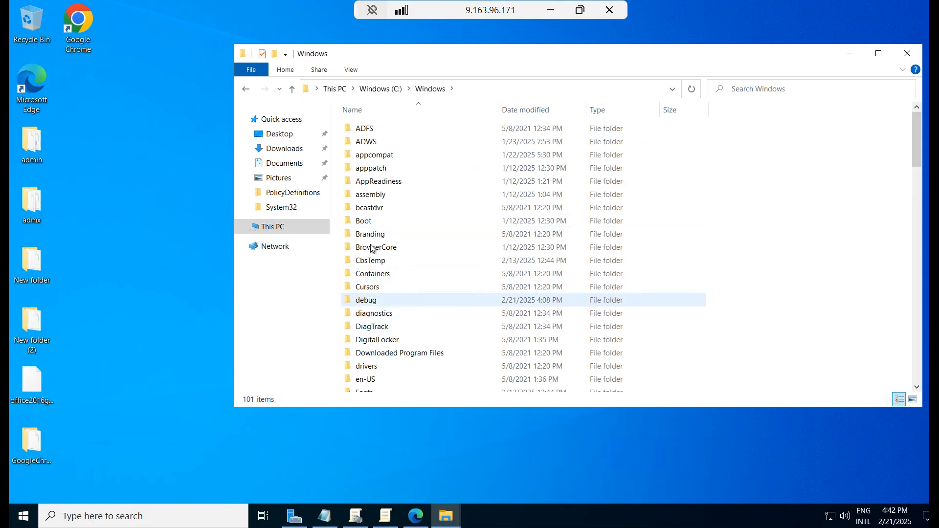
left_click(374, 272)
key("p")
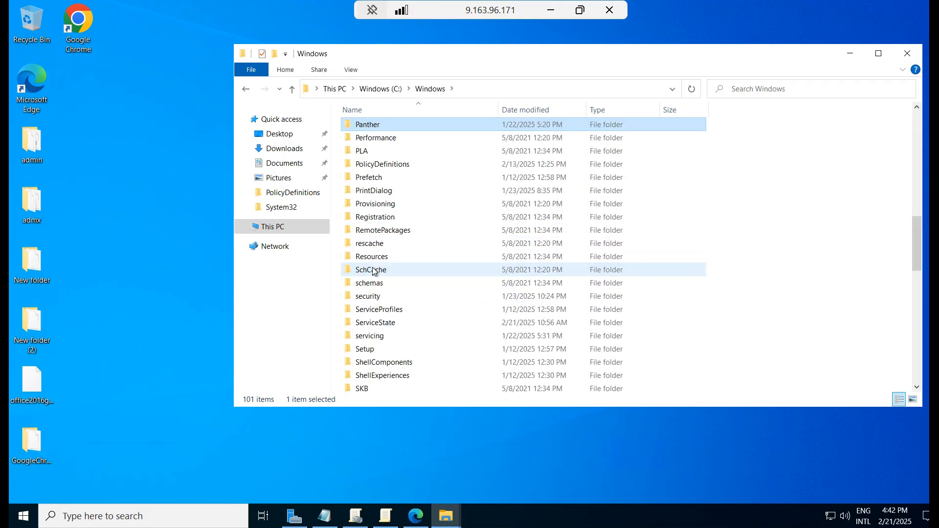
double_click(405, 164)
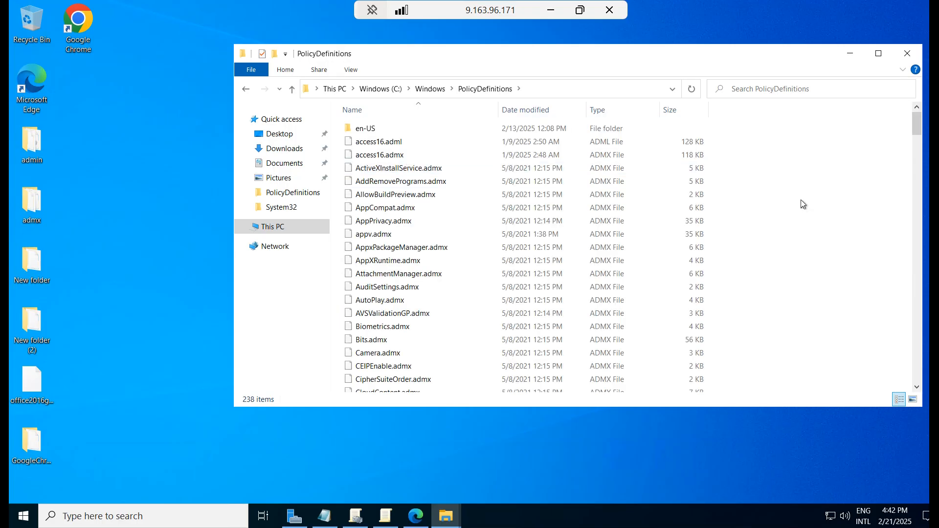
key("ctrl+v")
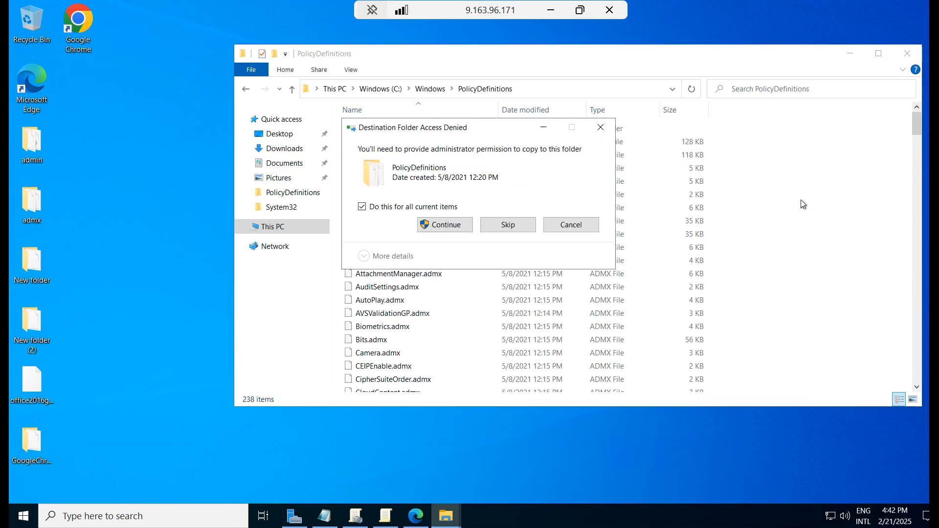
left_click(446, 225)
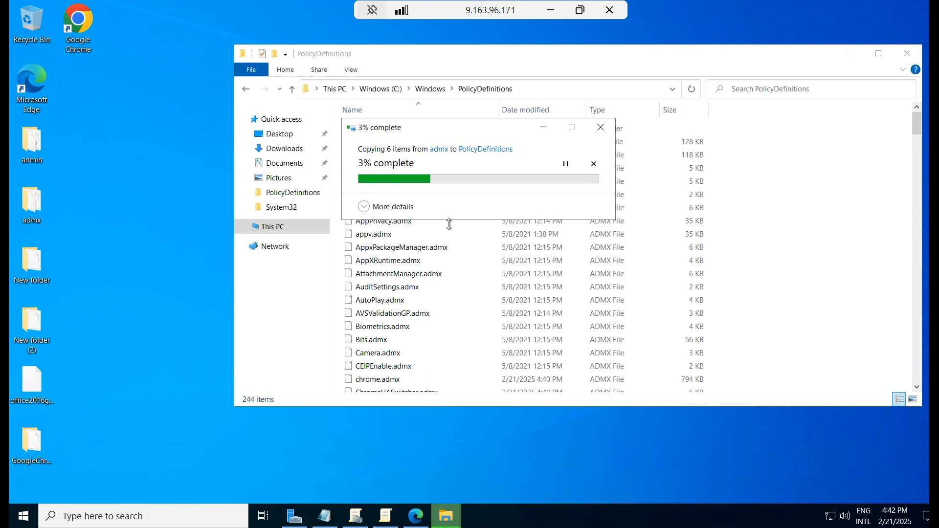
Open the extracted bundle's Configuration\admx\en-US folder in a separate window and copy all of its .adml files
left_click(449, 516)
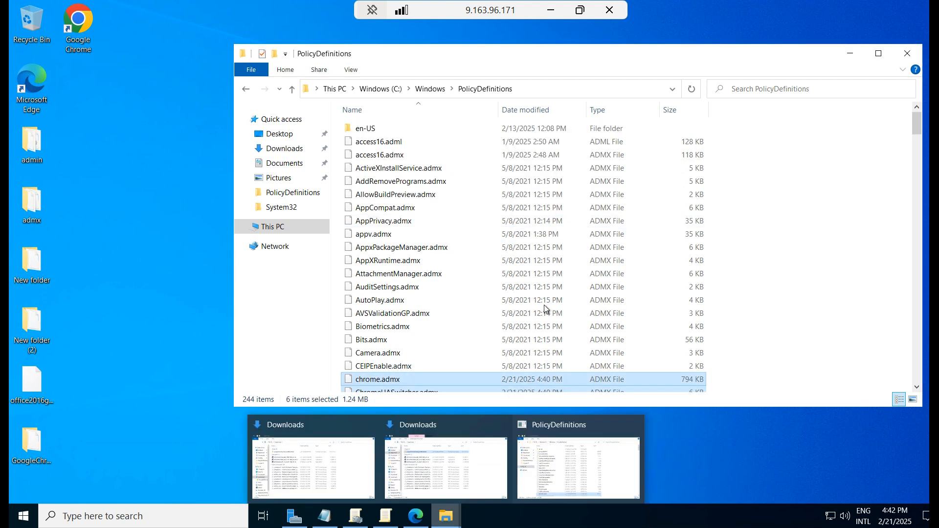
left_click(466, 464)
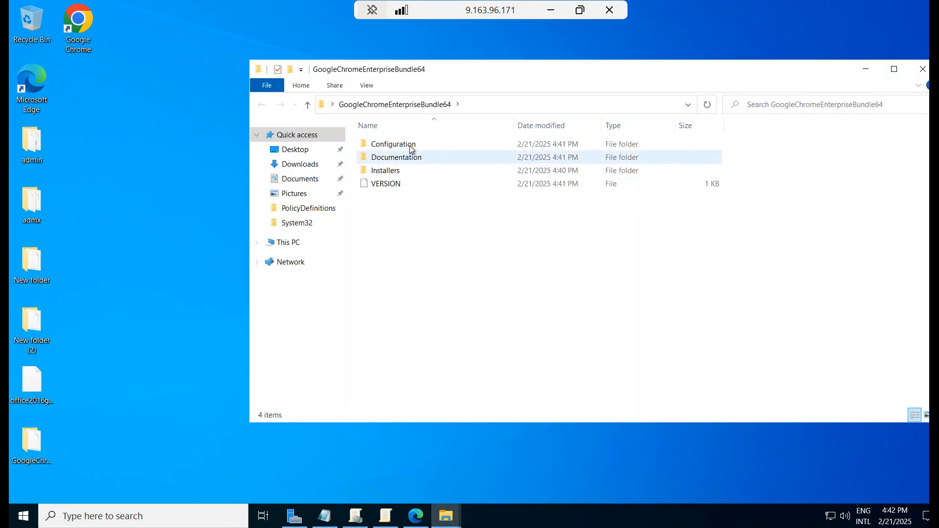
double_click(412, 149)
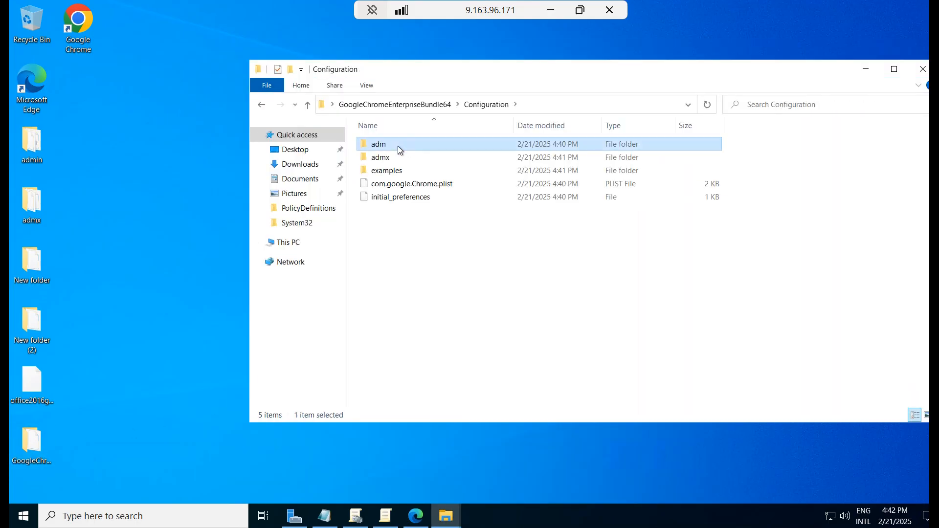
double_click(386, 158)
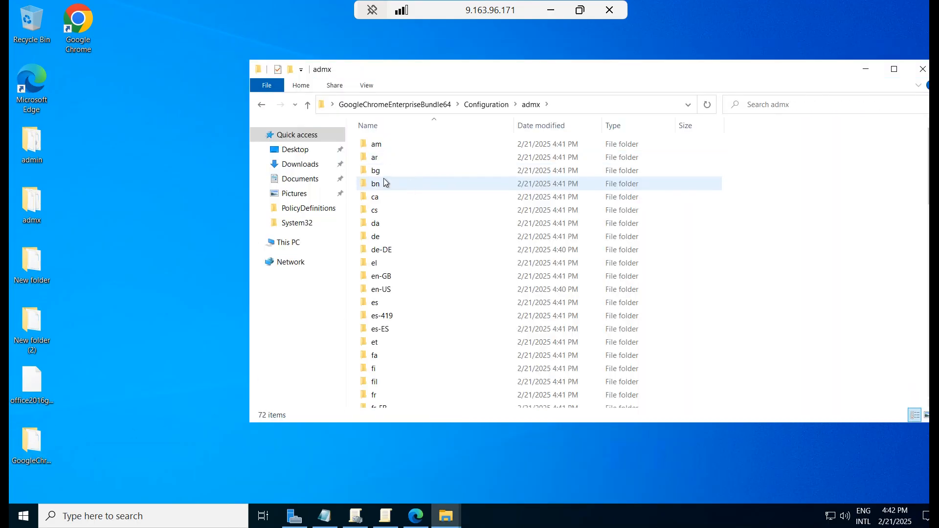
double_click(389, 290)
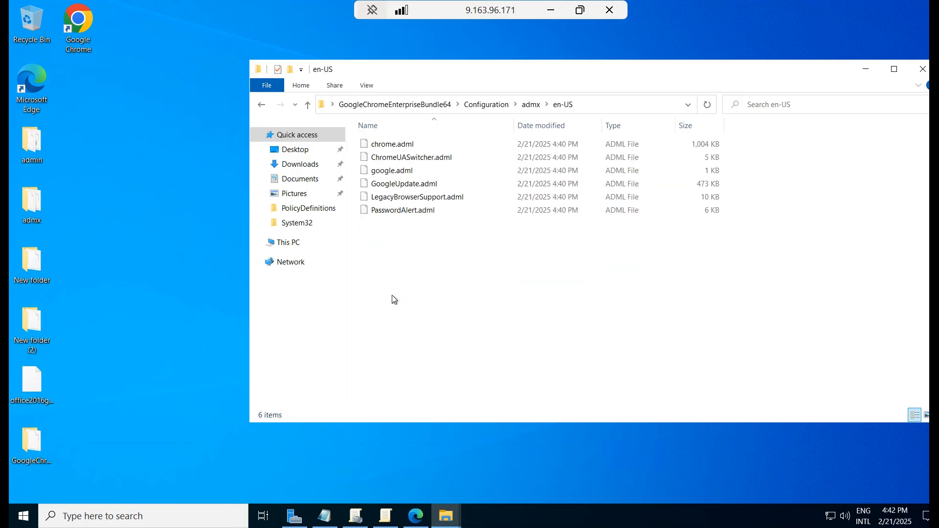
key("ctrl+a")
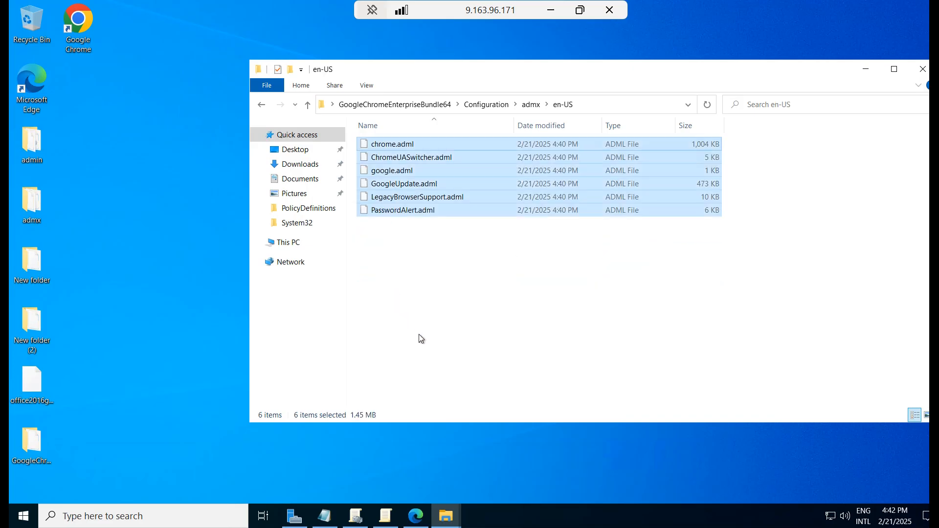
Paste the .adml files into C:\Windows\PolicyDefinitions\en-US, granting administrator permission for the copy
left_click(445, 516)
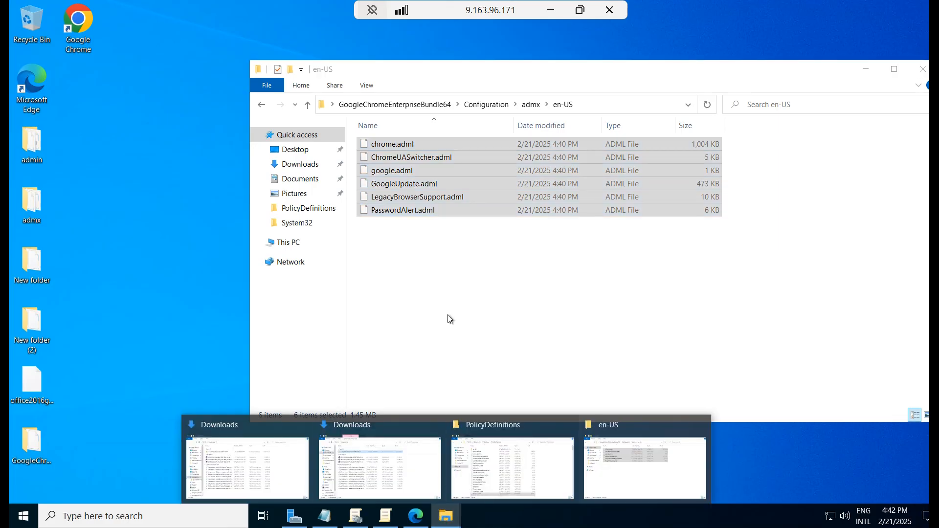
left_click(450, 319)
left_click(283, 243)
left_click(413, 277)
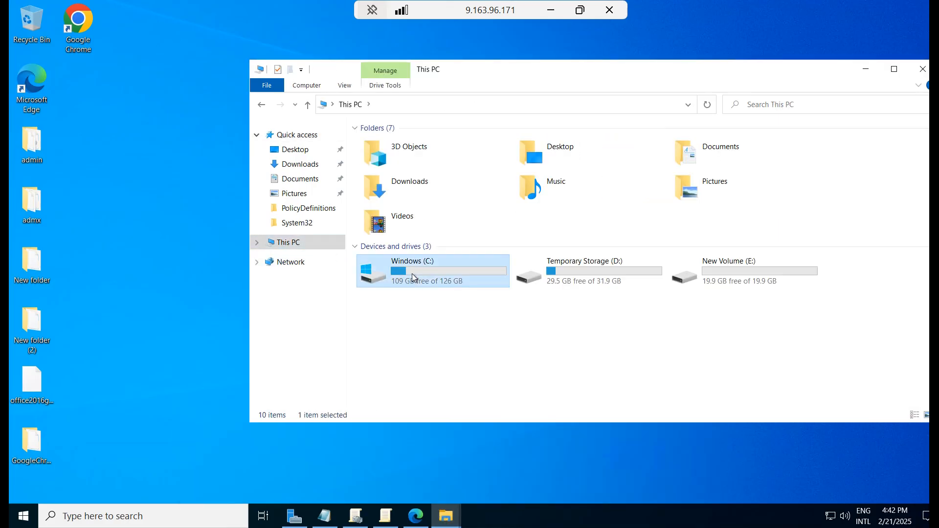
double_click(412, 274)
double_click(396, 237)
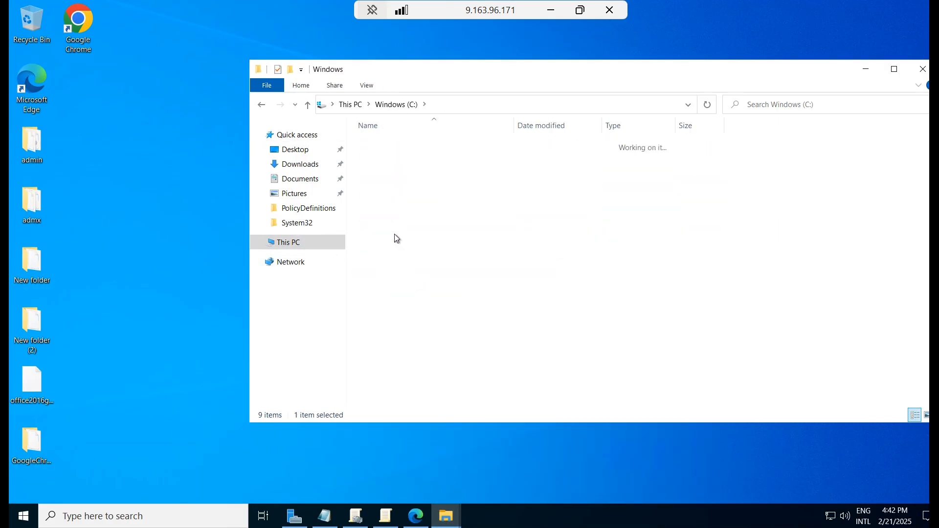
left_click(383, 265)
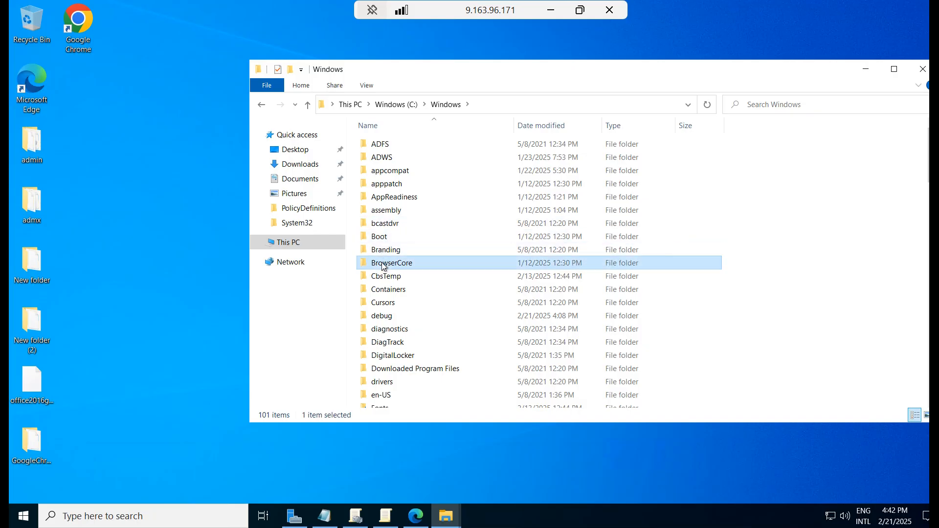
key("p")
double_click(415, 184)
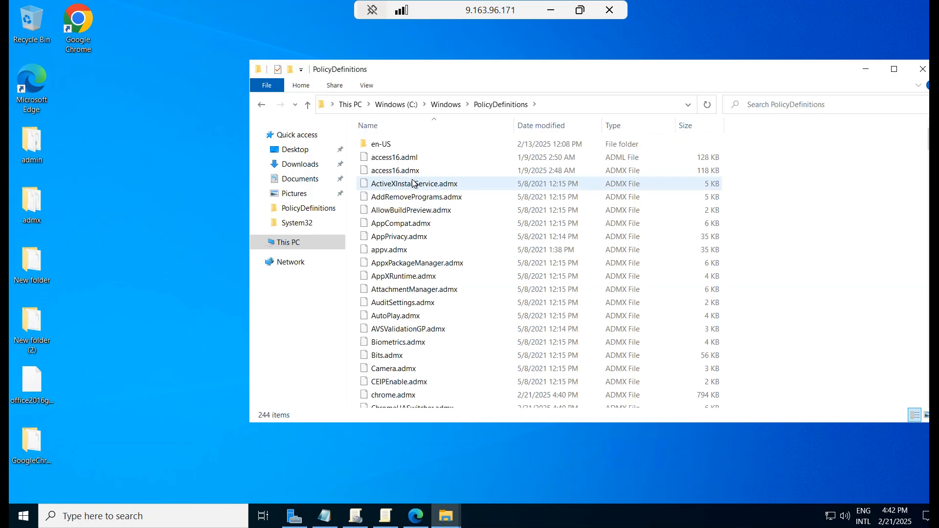
double_click(381, 143)
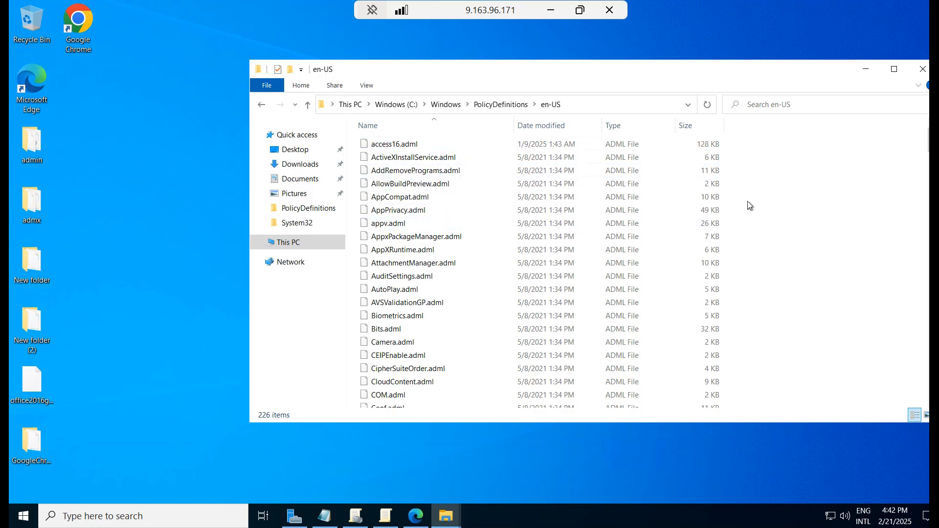
key("ctrl+v")
left_click(446, 225)
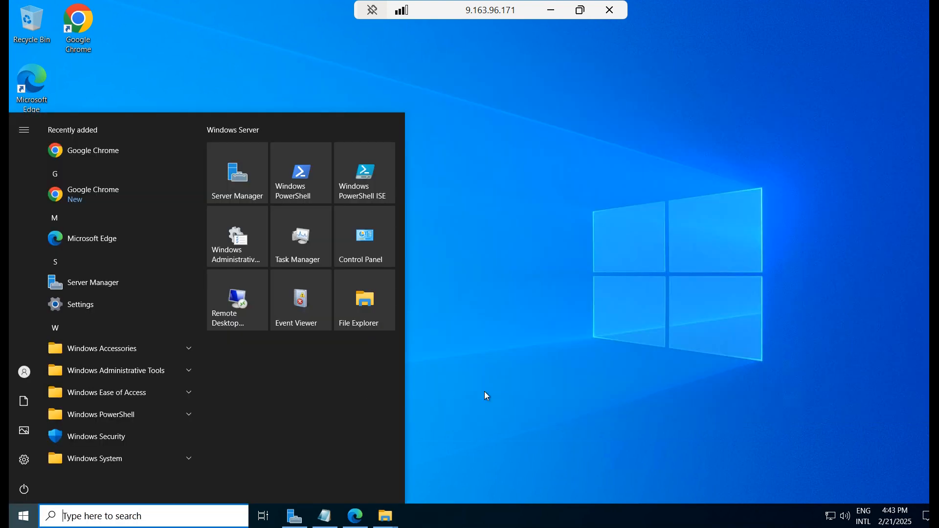
Open the Group Policy Management console by running gpmc.msc
left_click(538, 393)
key("super+r")
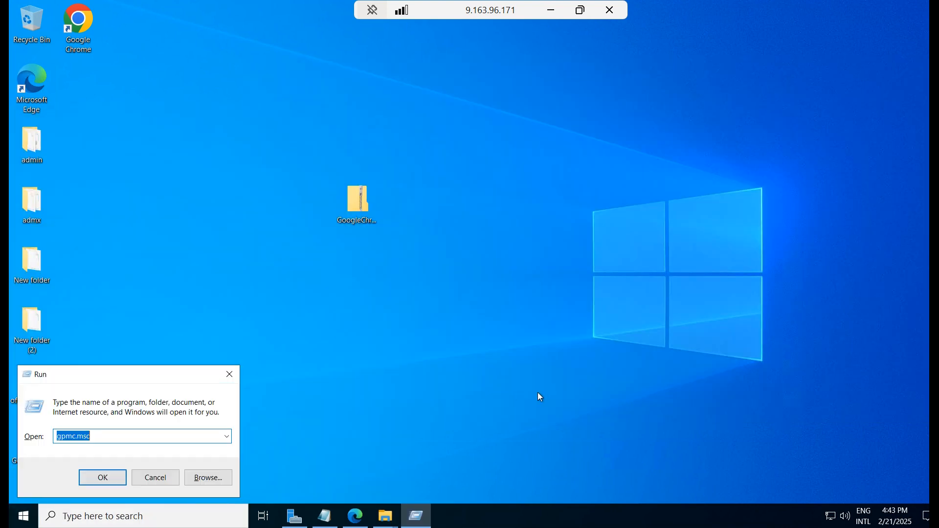
key("Return")
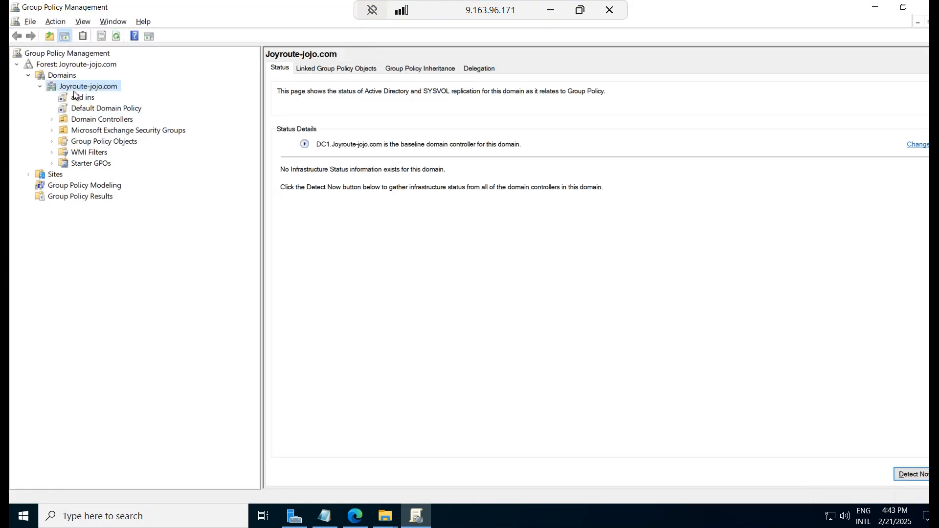
Create a GPO named "Google chome home page" in the Joyroute-jojo.com domain and link it there
right_click(88, 87)
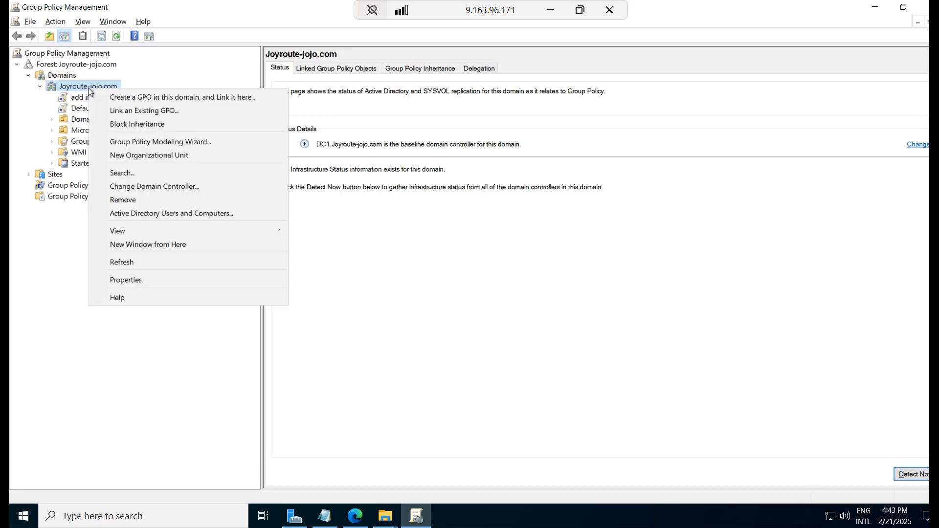
left_click(190, 98)
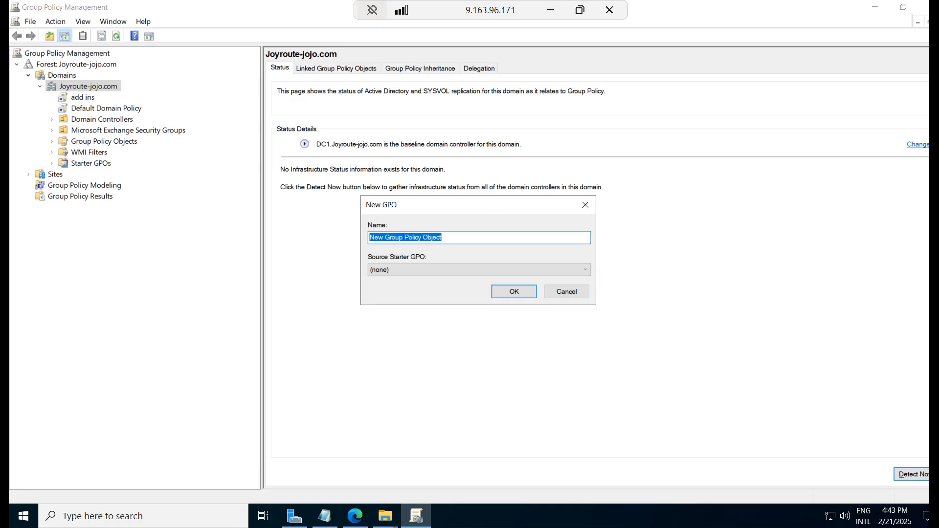
type("Google chom")
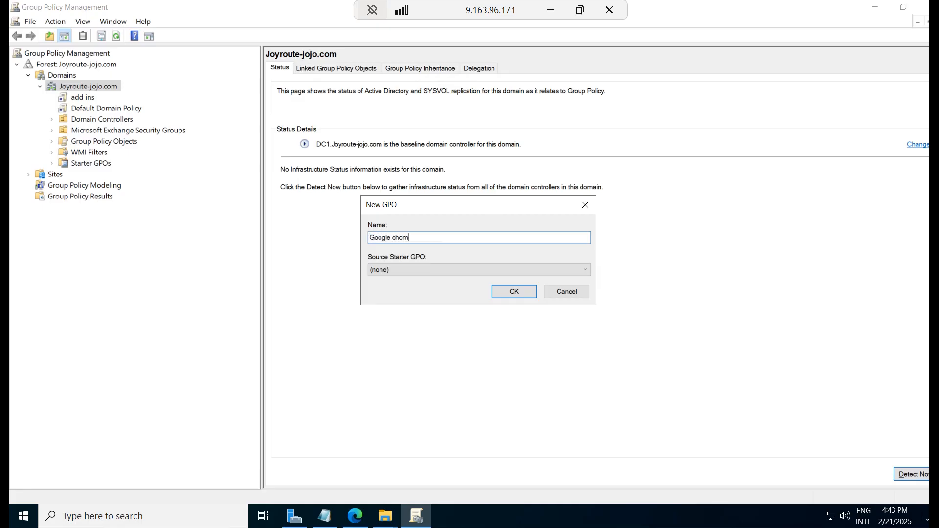
type("e home page")
left_click(513, 292)
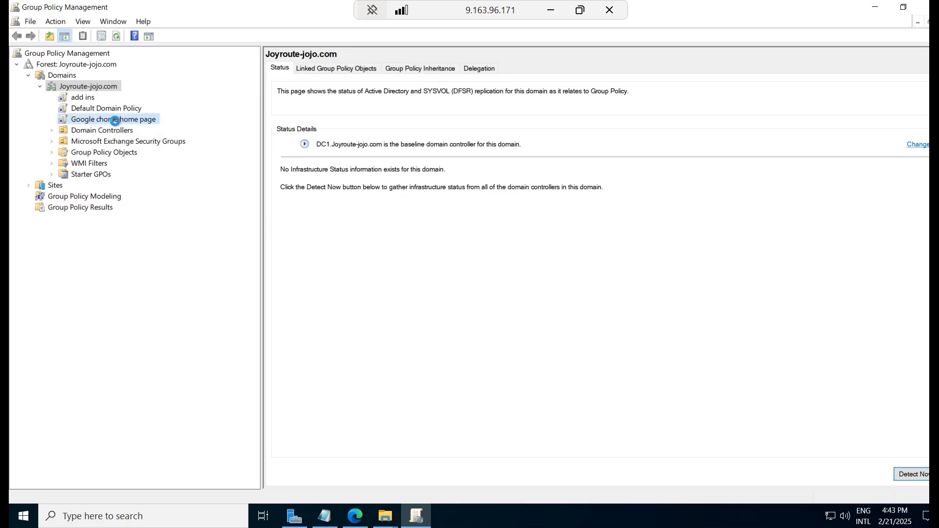
Select the new "Google chome home page" GPO link under the domain and open it for editing
left_click(115, 123)
left_click(569, 285)
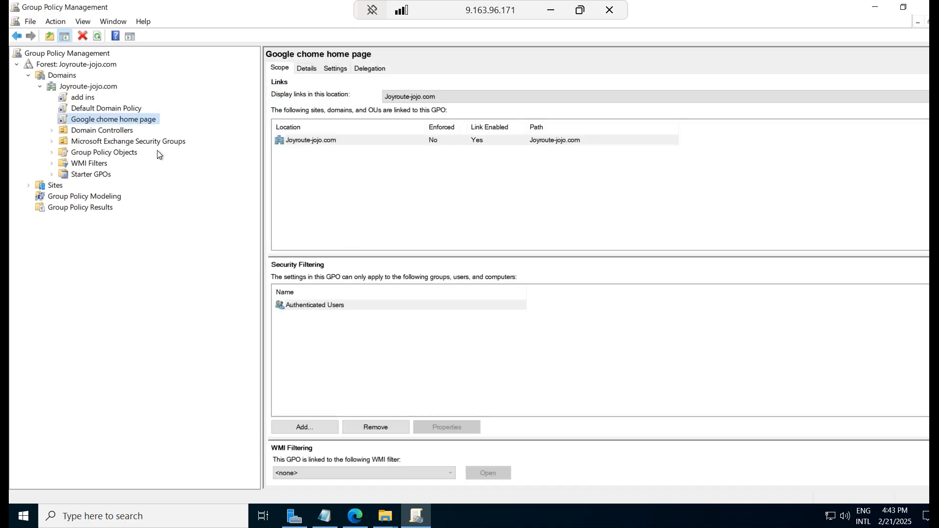
right_click(142, 122)
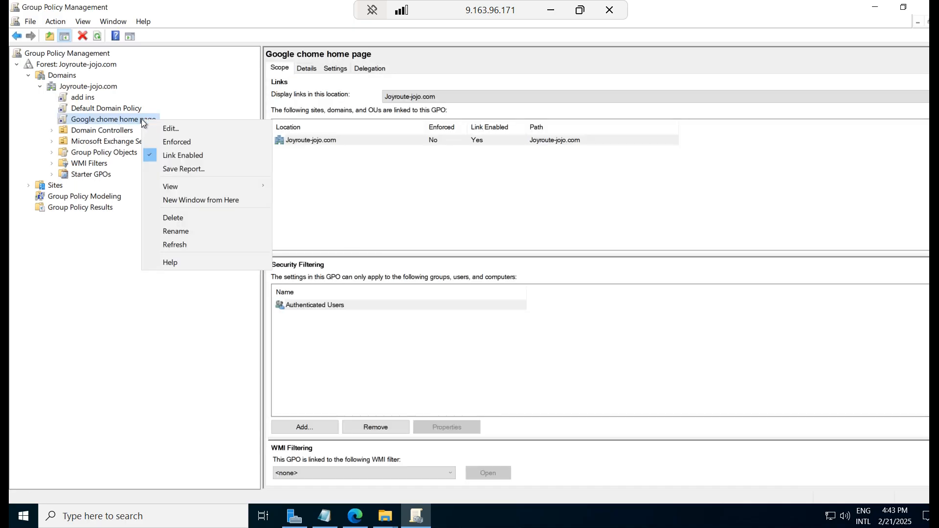
left_click(174, 129)
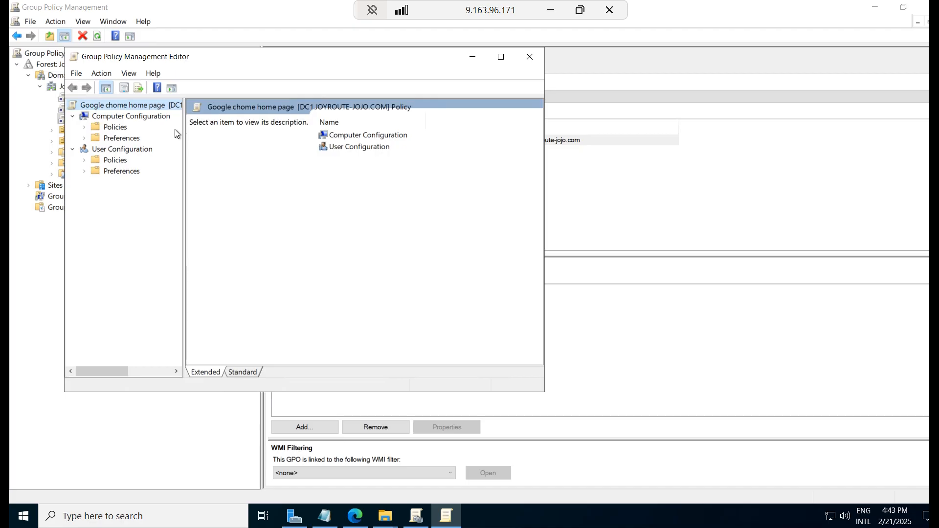
Open Computer Configuration > Policies > Administrative Templates > Google > Google Chrome > Startup, Home page and New Tab page
left_click(135, 117)
left_click(86, 126)
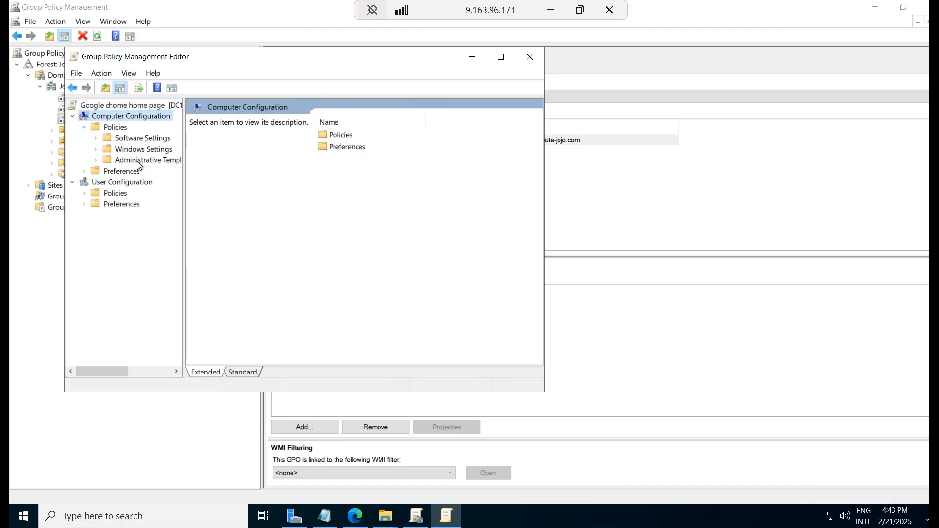
left_click(96, 160)
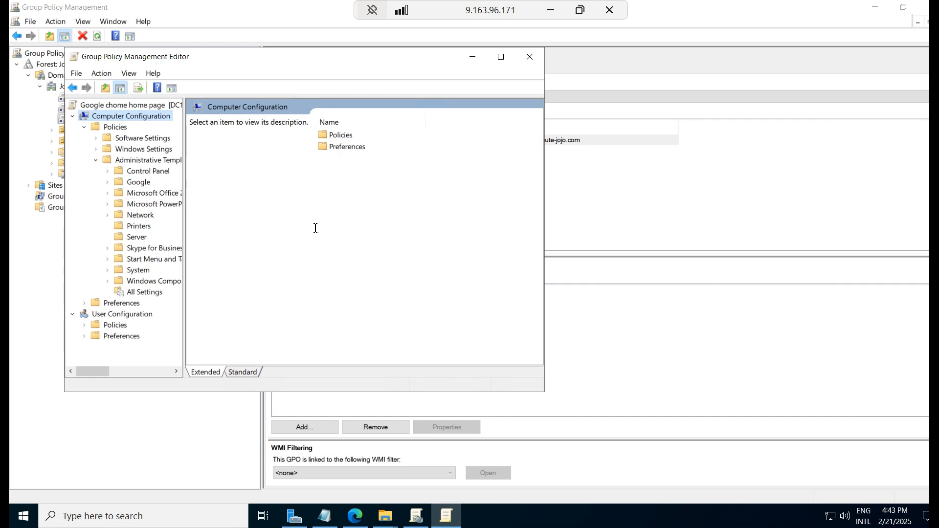
left_click(133, 181)
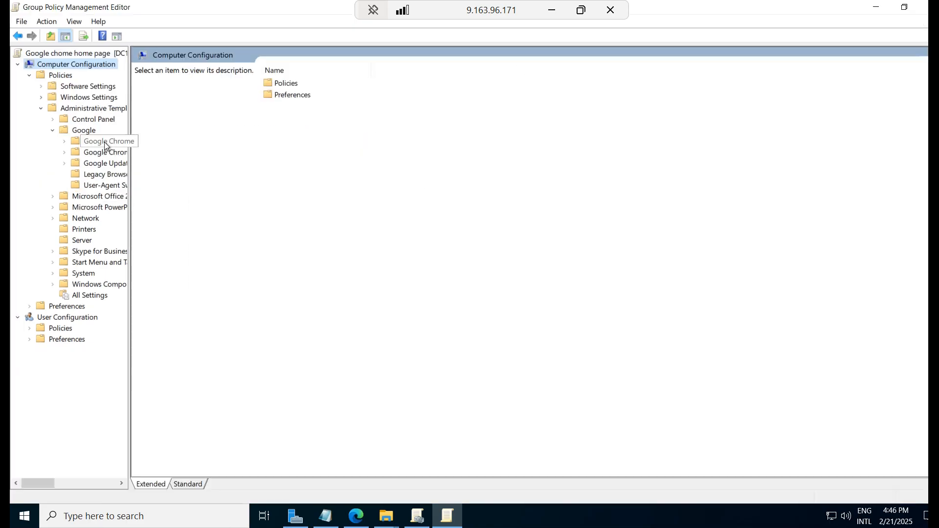
left_click(104, 142)
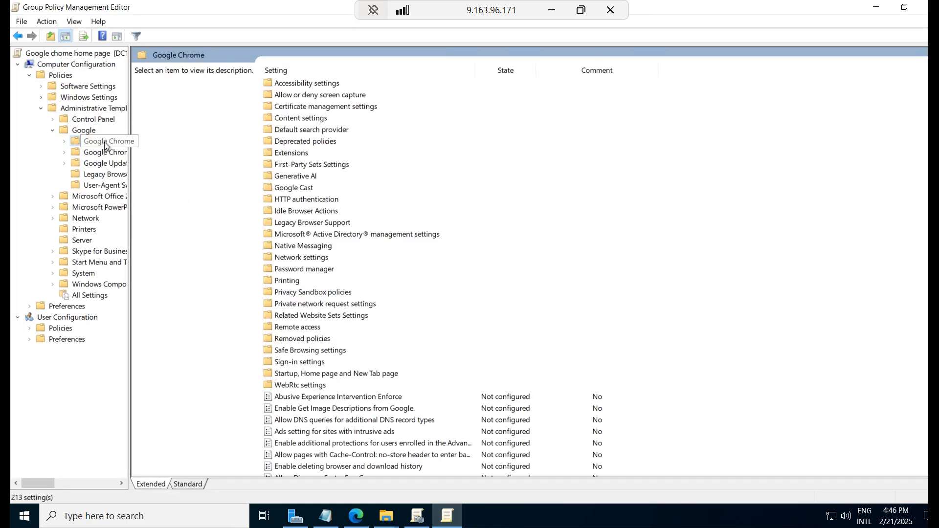
left_click(346, 374)
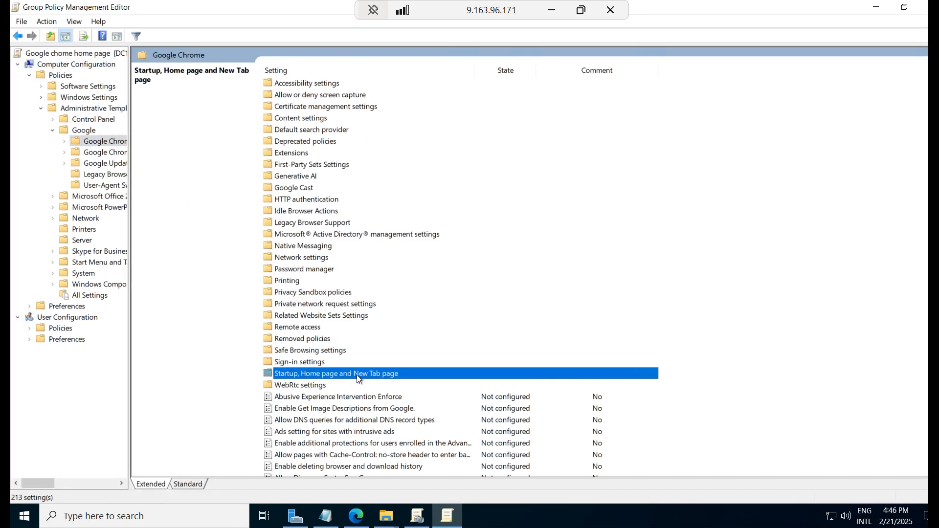
double_click(383, 374)
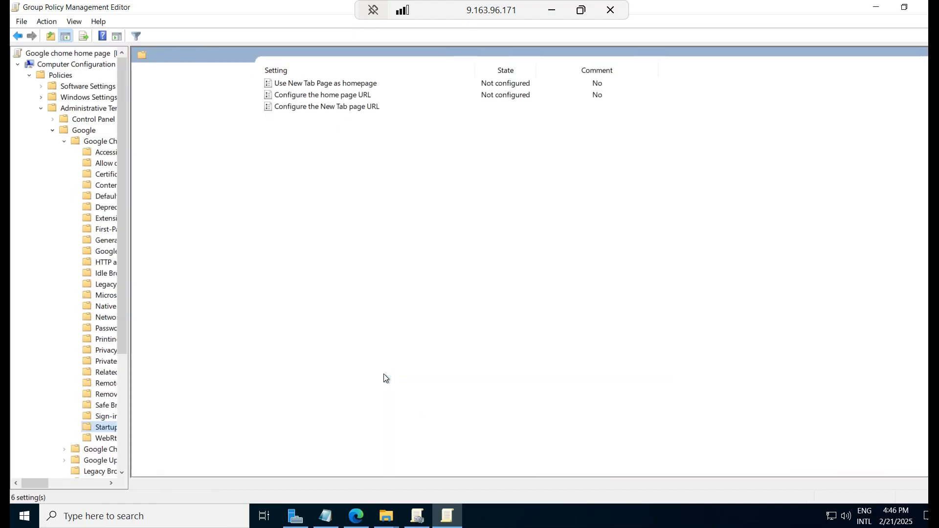
double_click(321, 97)
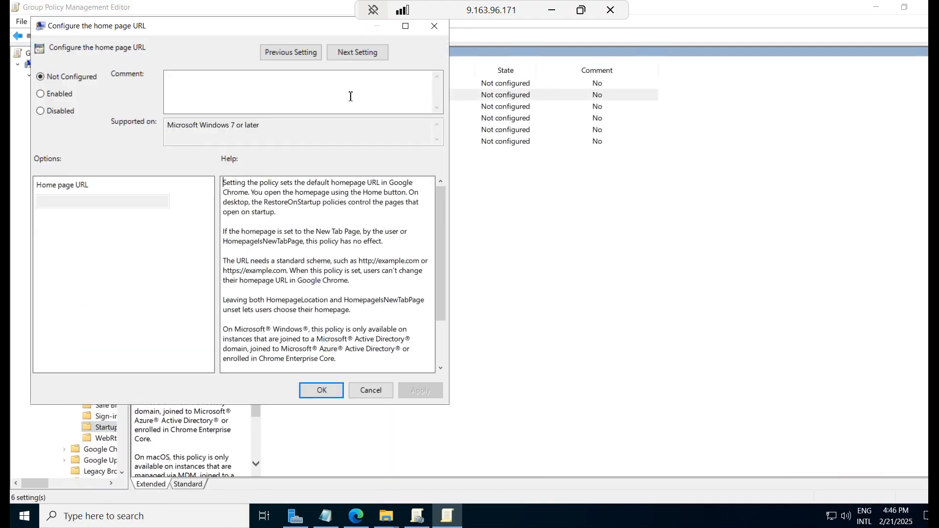
left_click(49, 94)
left_click(84, 201)
type("https://www.youtube.com/@Joyroute-jojo")
left_click(55, 204)
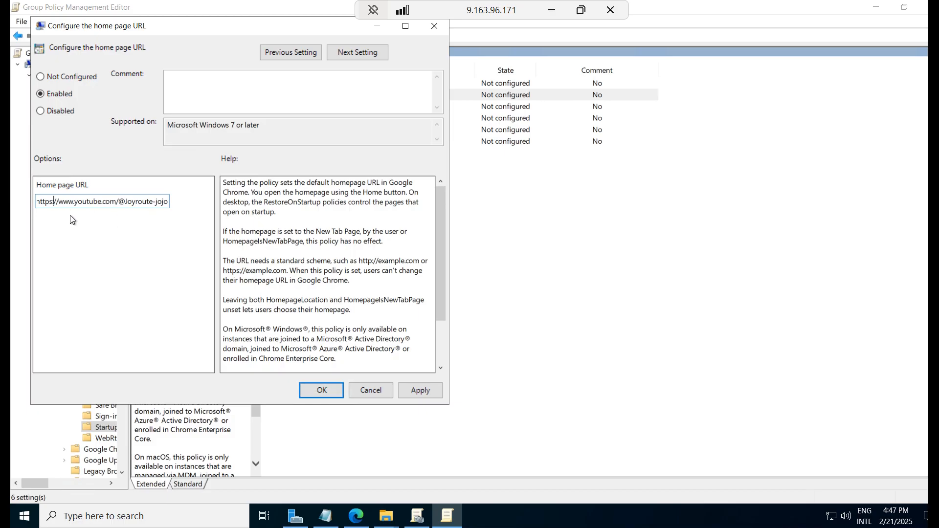
type(":")
key("Right")
key("Right")
key("Right")
key("Right")
key("Right")
key("Right")
key("Right")
key("Right")
key("Right")
key("Right")
key("Right")
key("Right")
key("Right")
key("Right")
key("Right")
key("Right")
key("Right")
key("Right")
key("Right")
key("Right")
left_click(426, 392)
left_click(334, 389)
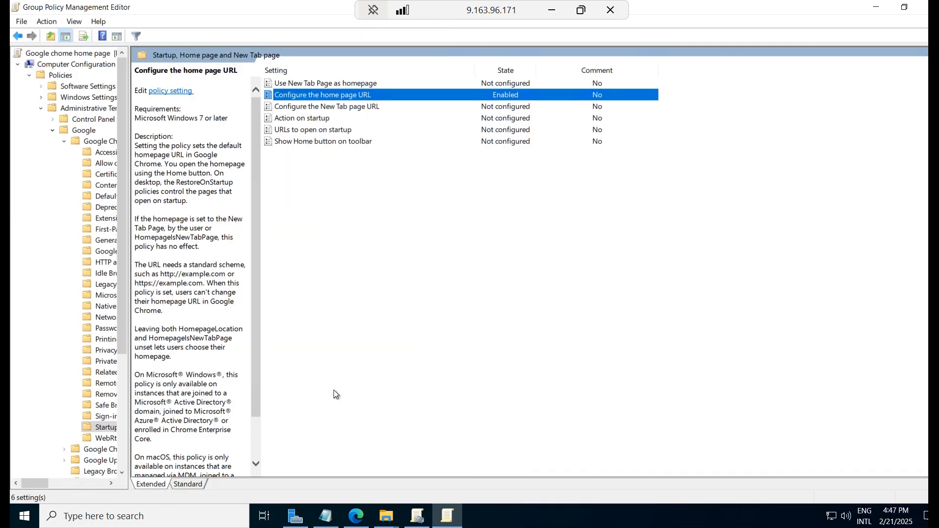
left_click(380, 257)
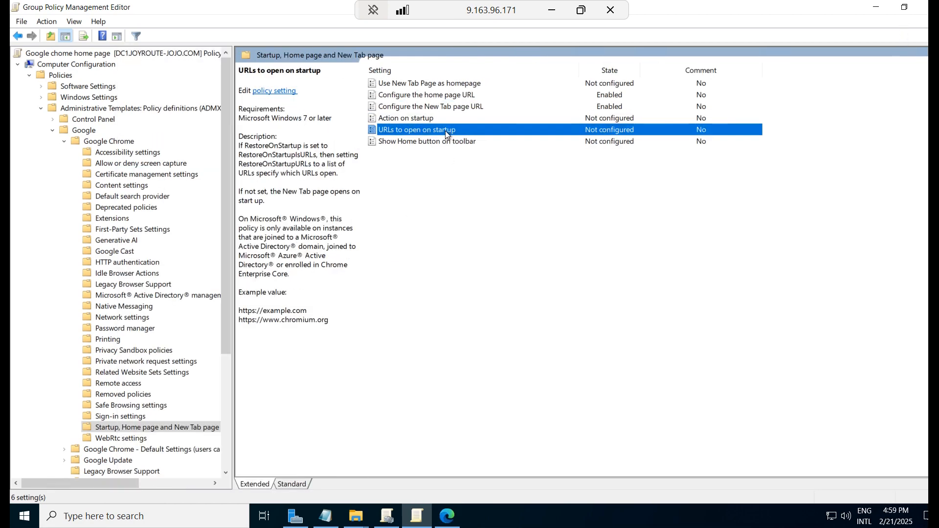
double_click(445, 131)
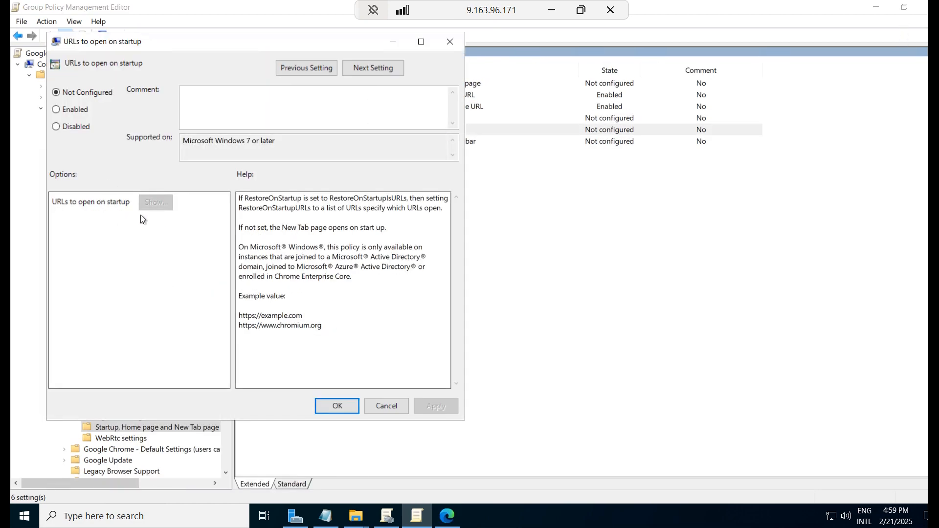
left_click(81, 113)
left_click(151, 202)
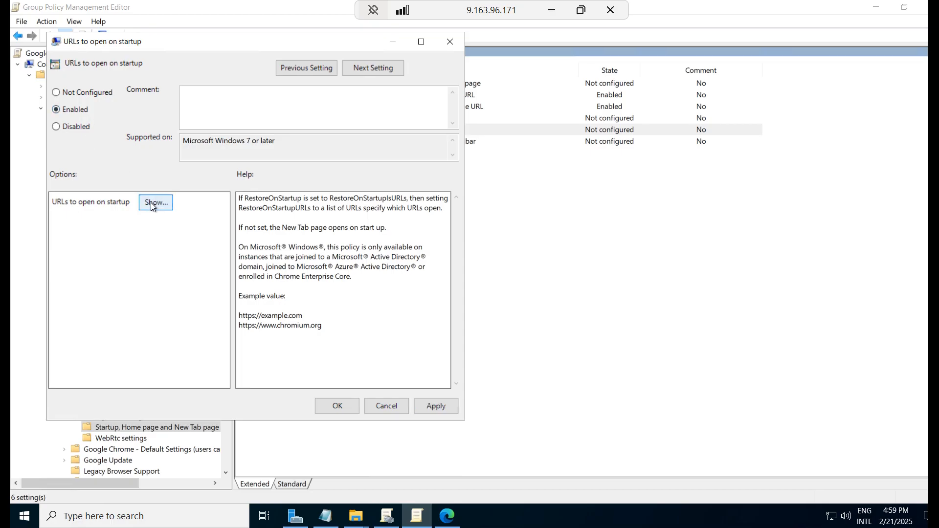
left_click(140, 116)
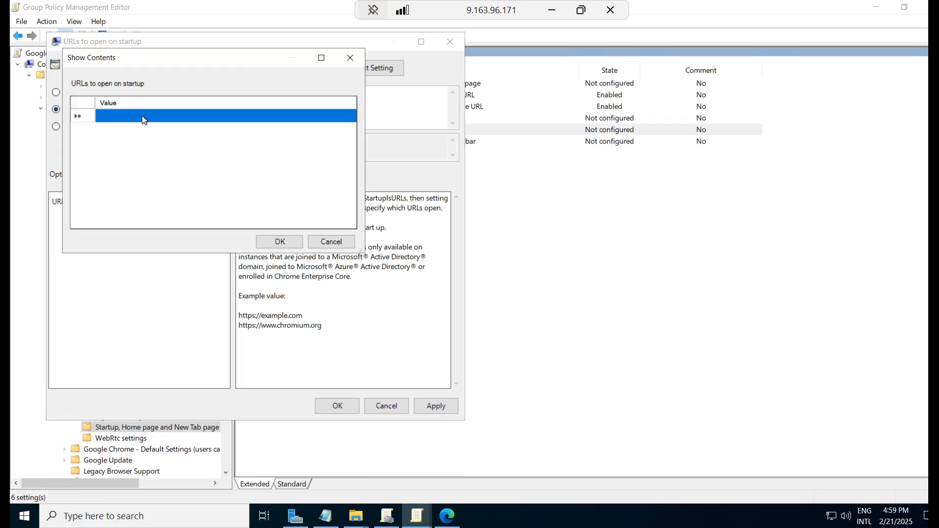
left_click(142, 115)
type("www.youtube.com/@Joyroute-jojo")
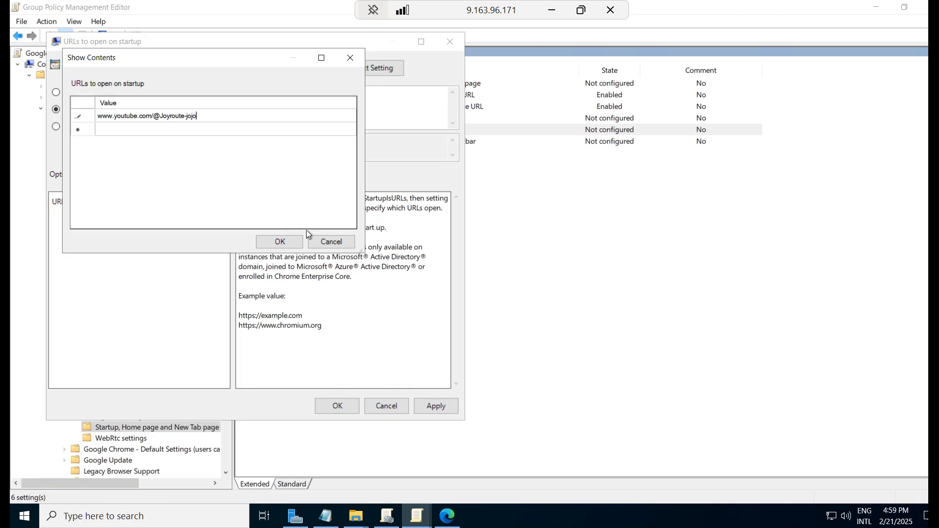
left_click(279, 242)
left_click(435, 405)
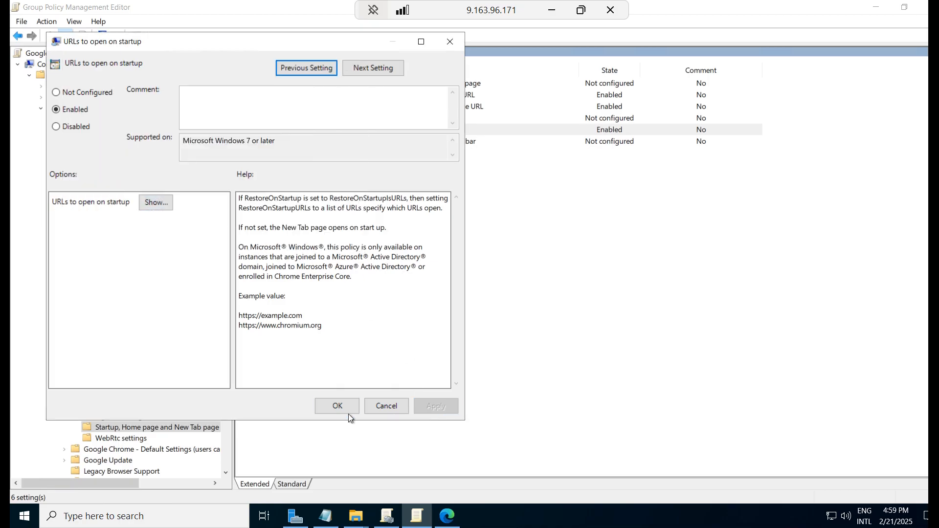
left_click(344, 408)
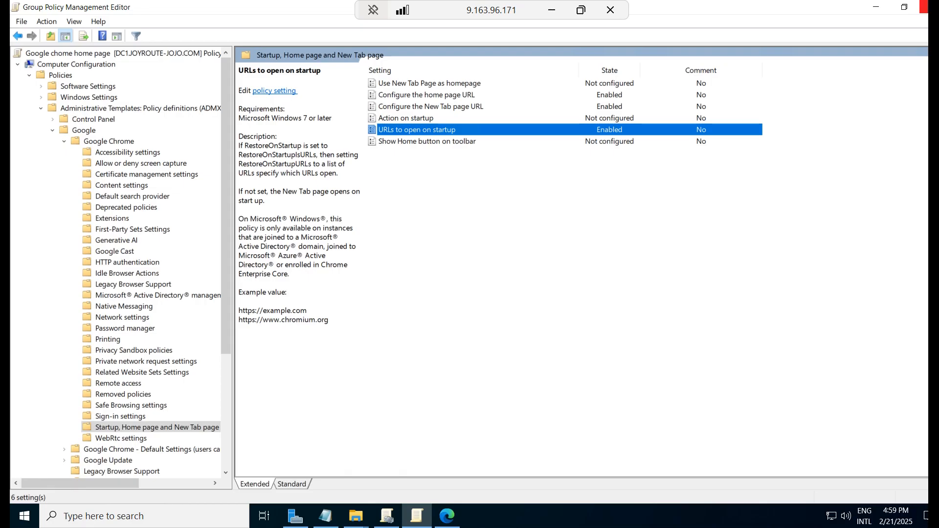
Close the policy editor and run gpupdate /force in a command prompt on the domain controller
left_click(924, 7)
type("gp")
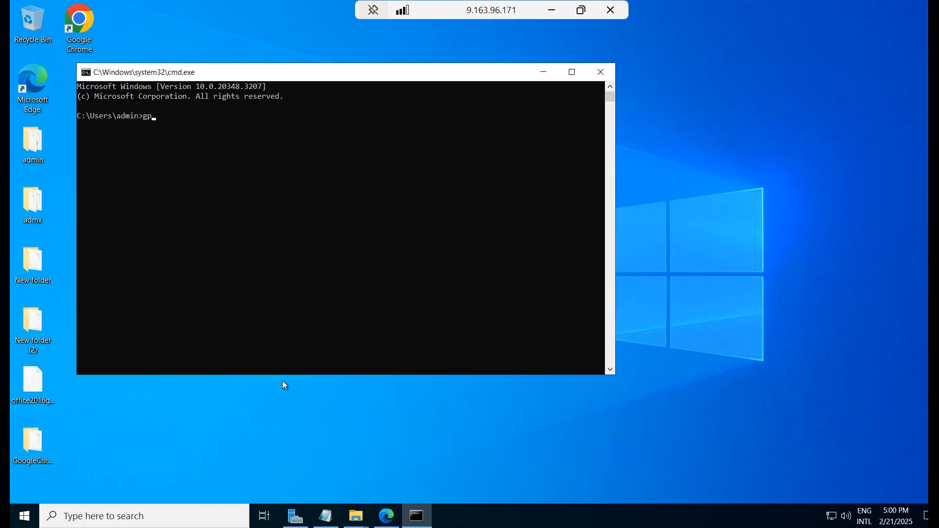
type("update /force")
key("Return")
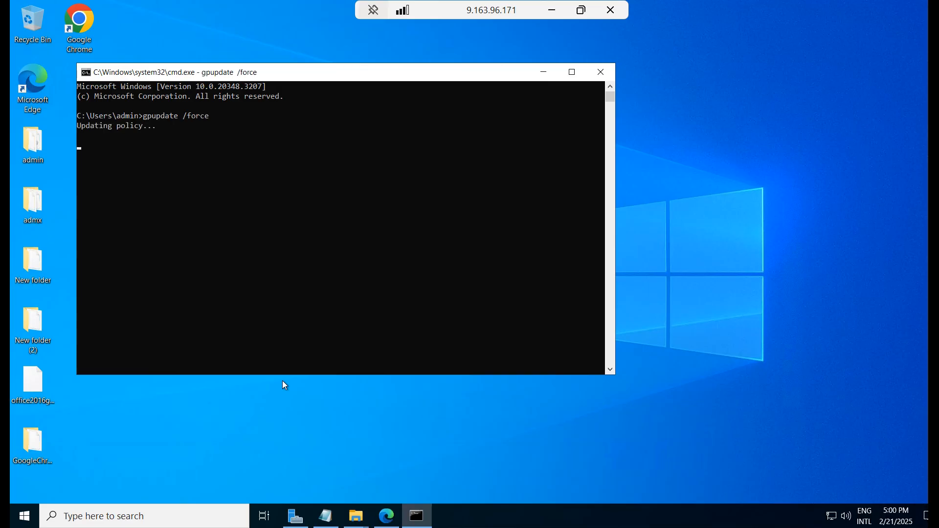
Switch to the client VM's remote session and run gpupdate /force in its administrator Command Prompt
left_click(550, 15)
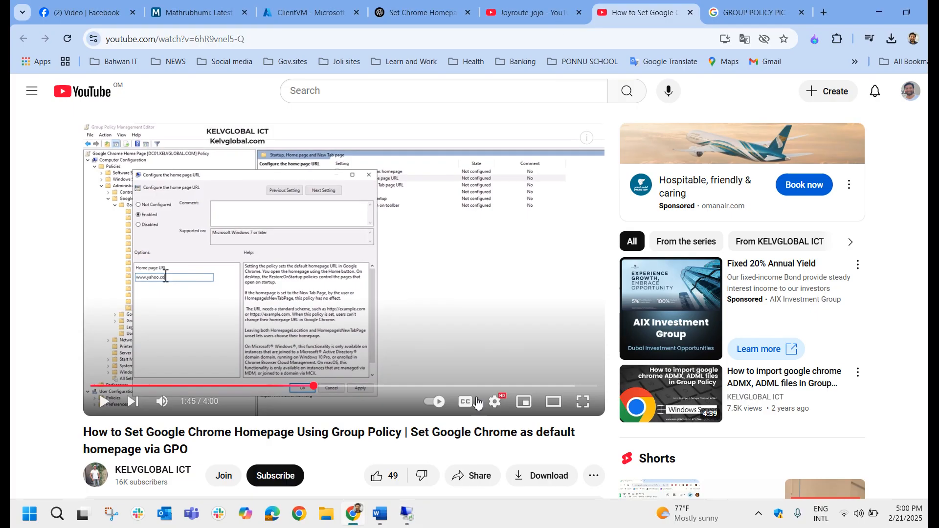
mouse_move(406, 516)
left_click(512, 451)
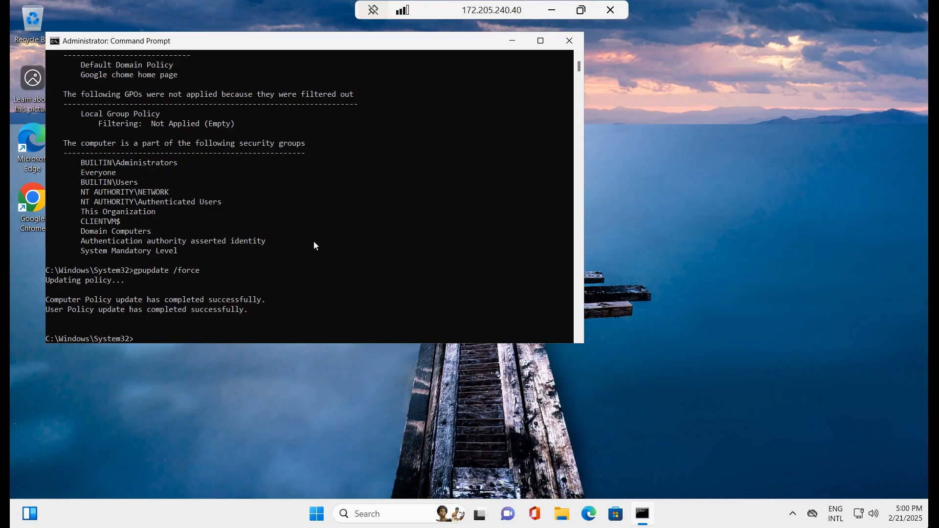
scroll(318, 247, "down", 3)
type("gpu")
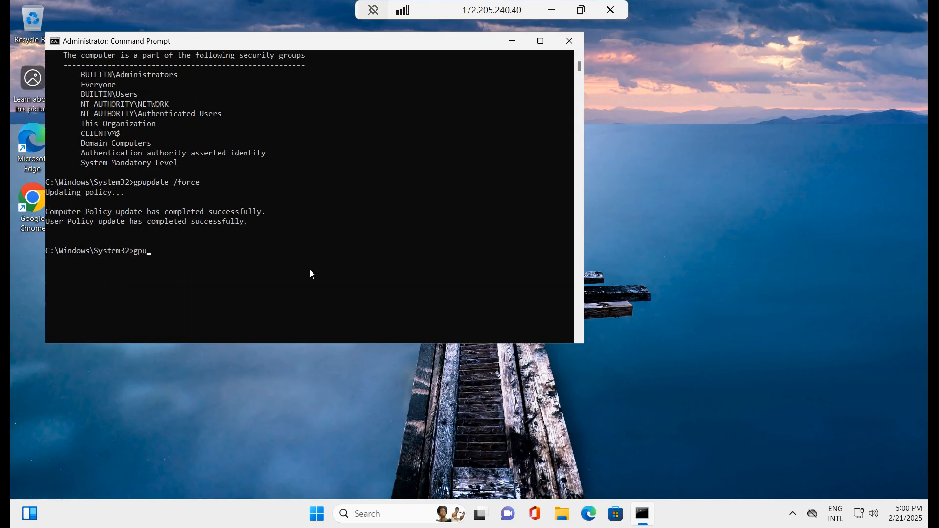
type("pdate /force")
key("Return")
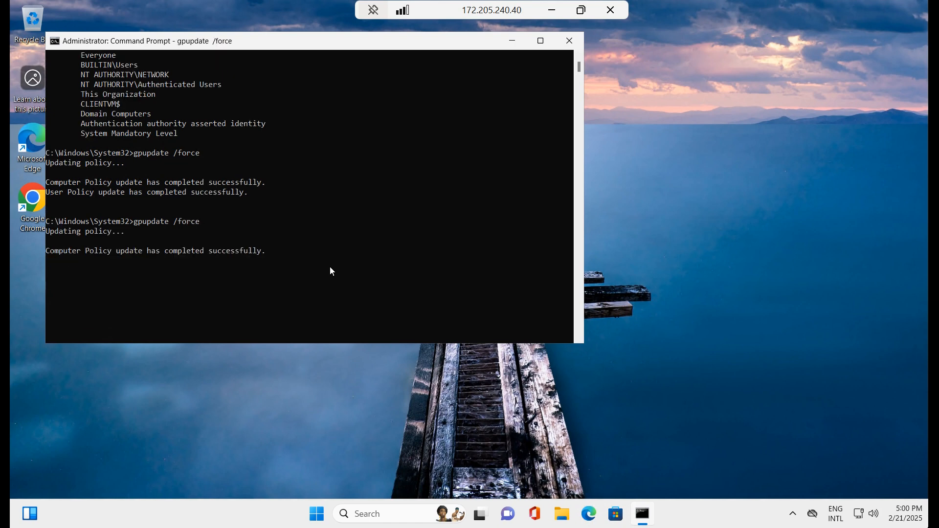
Run gpresult /r /scope:computer on the client to report the computer's policy results
key("Up")
key("Up")
scroll(332, 268, "down", 2)
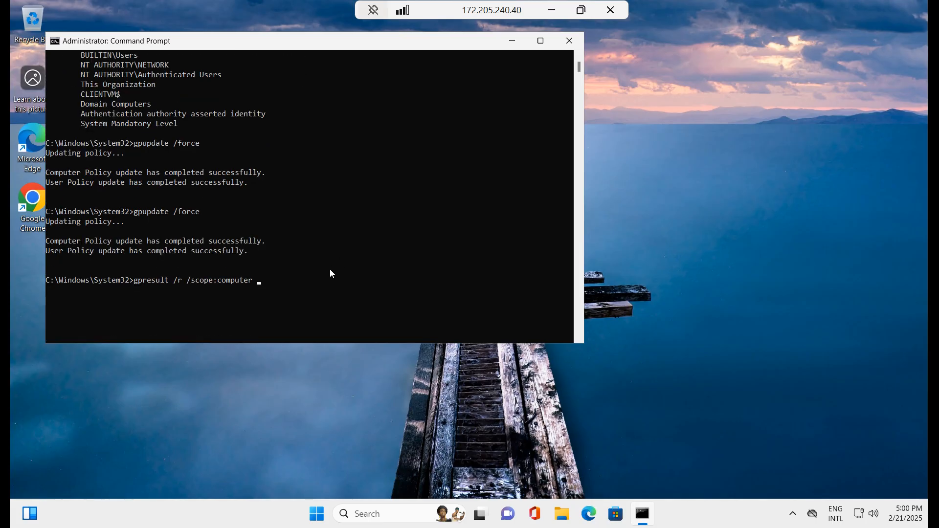
left_click_drag(261, 282, 135, 283)
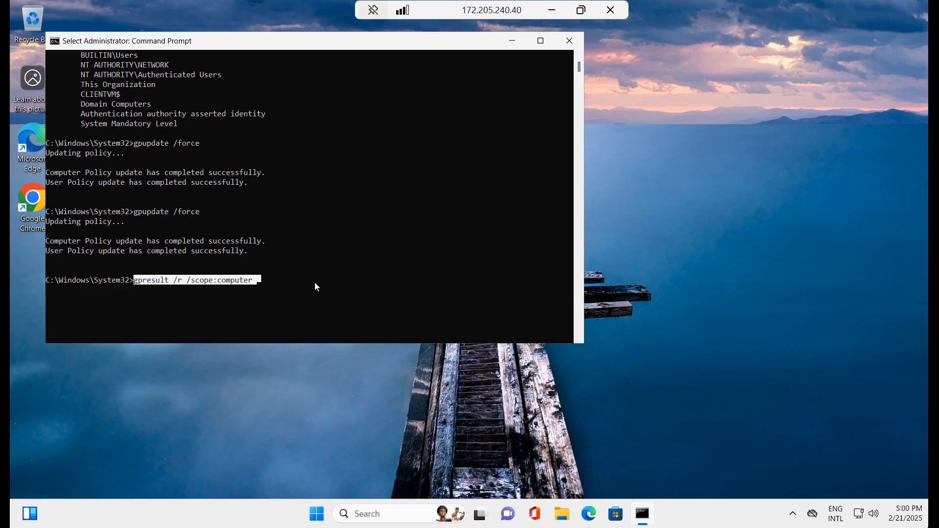
key("Return")
scroll(315, 284, "down", 1)
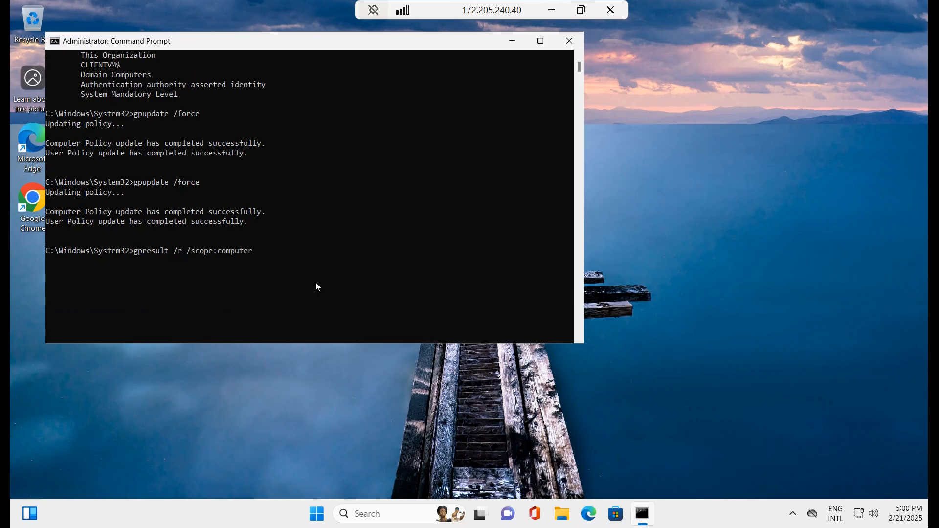
key("Return")
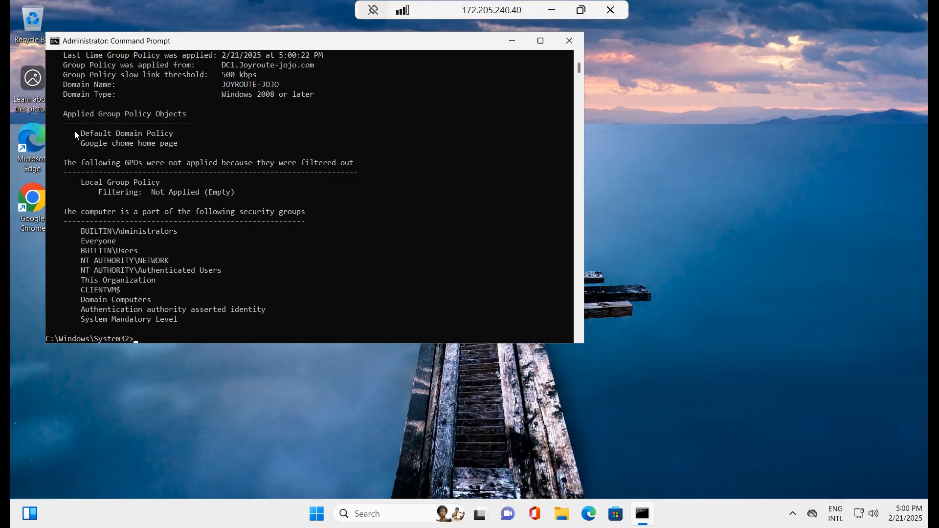
Check the Applied Group Policy Objects section of the report for the "Google chome home page" GPO
left_click_drag(90, 146, 153, 148)
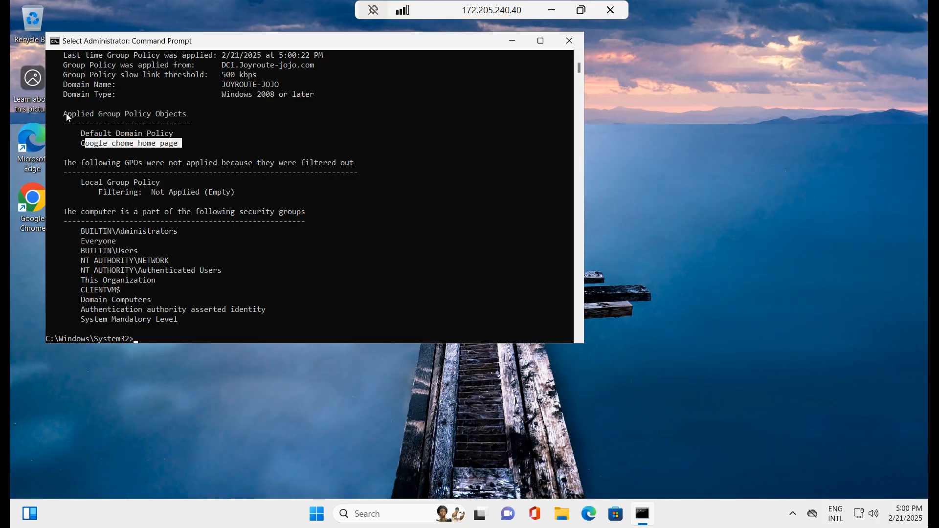
left_click_drag(60, 114, 181, 115)
left_click_drag(81, 144, 182, 143)
Minimize the Command Prompt and launch Google Chrome on the client to check which page opens on startup
left_click(513, 42)
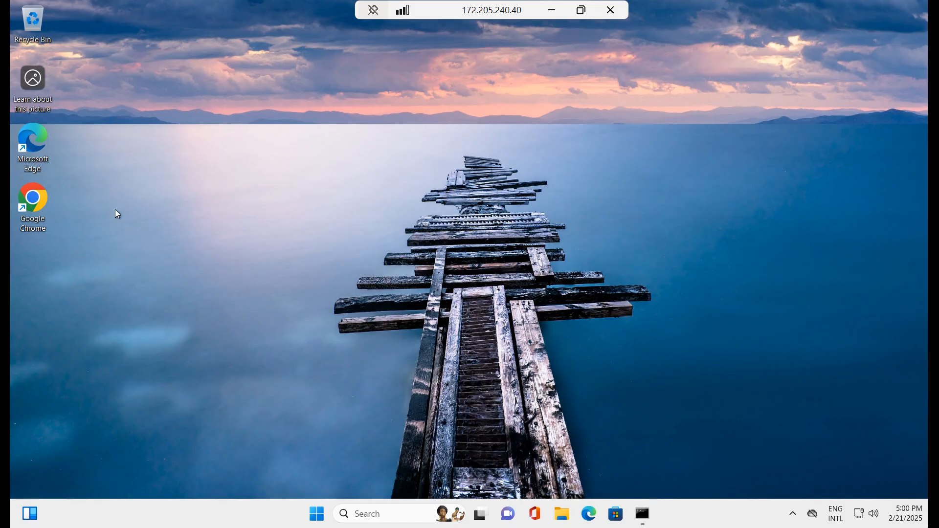
double_click(54, 228)
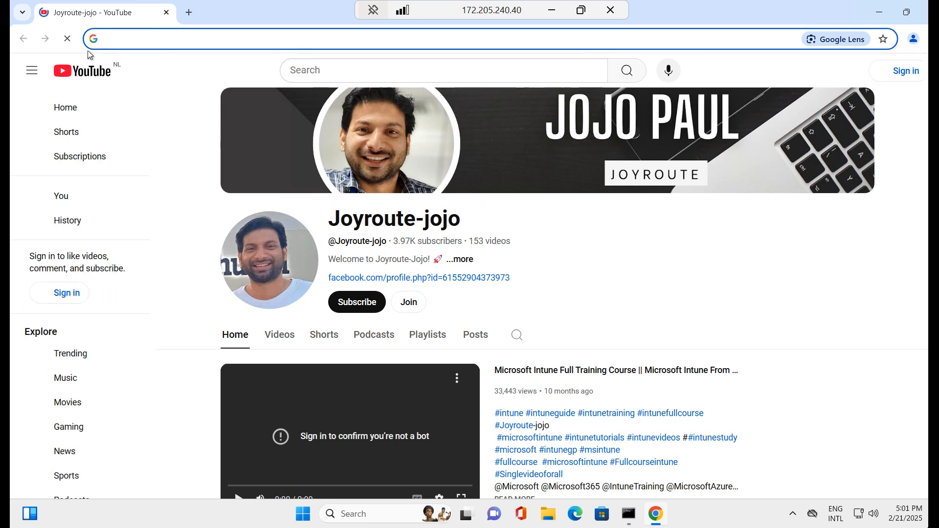
left_click(356, 314)
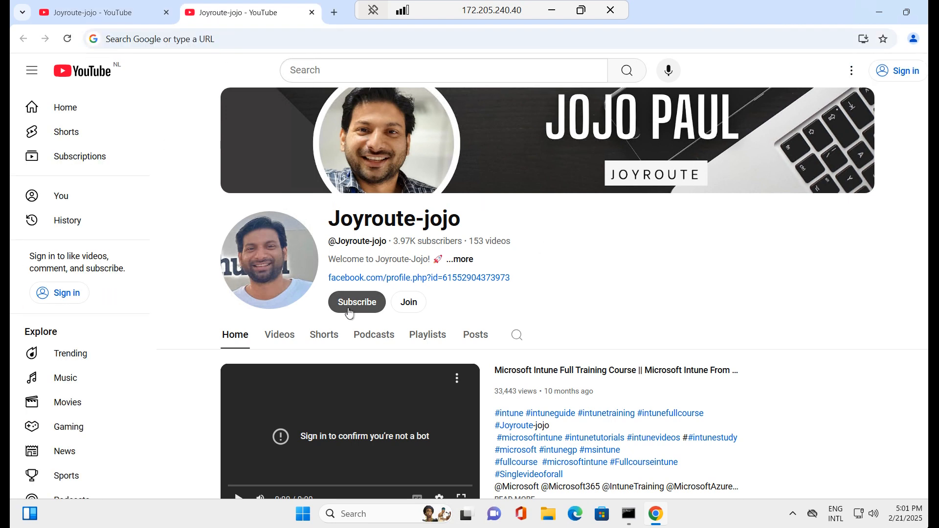
left_click(519, 303)
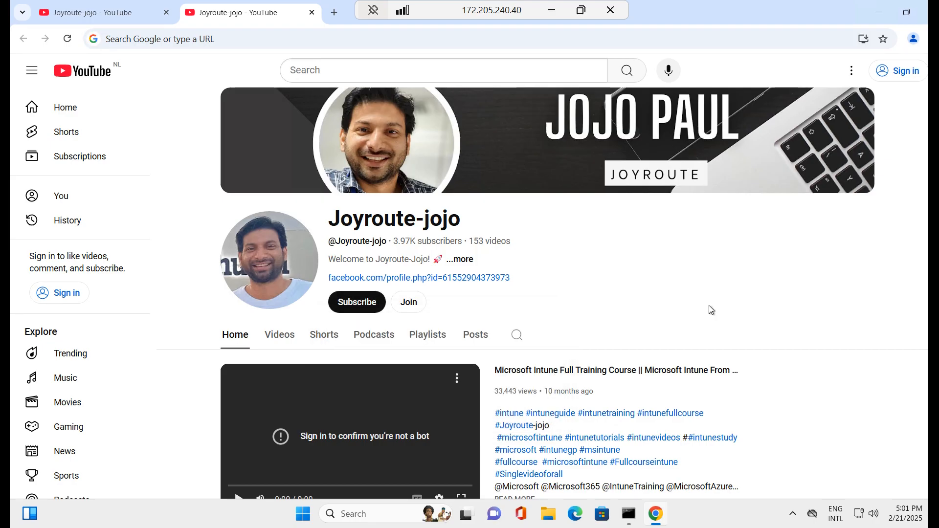